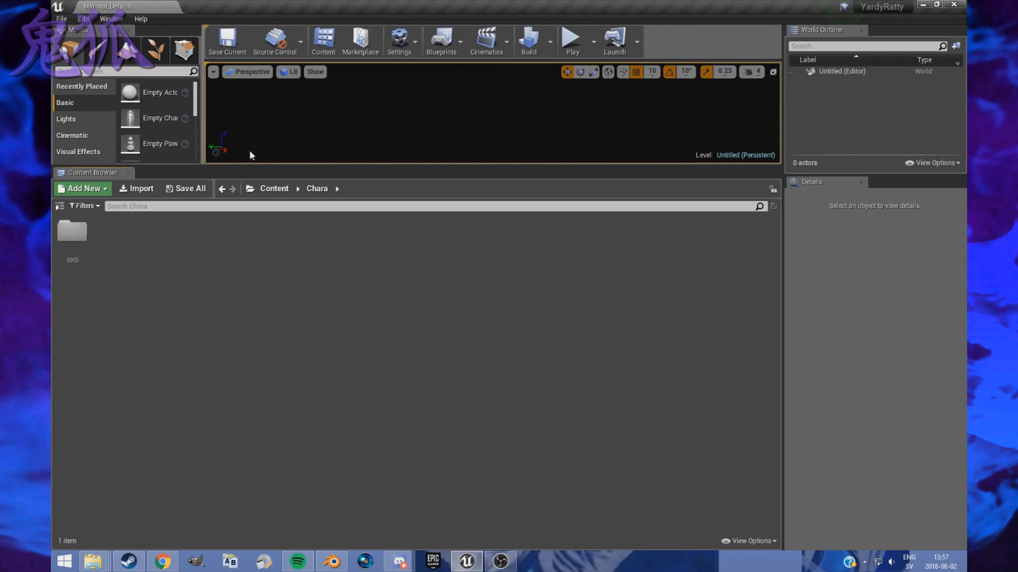
{"action": "left_click", "coordinate": [274, 189]}
{"action": "left_click", "coordinate": [69, 231]}
{"action": "double_click", "coordinate": [68, 231]}
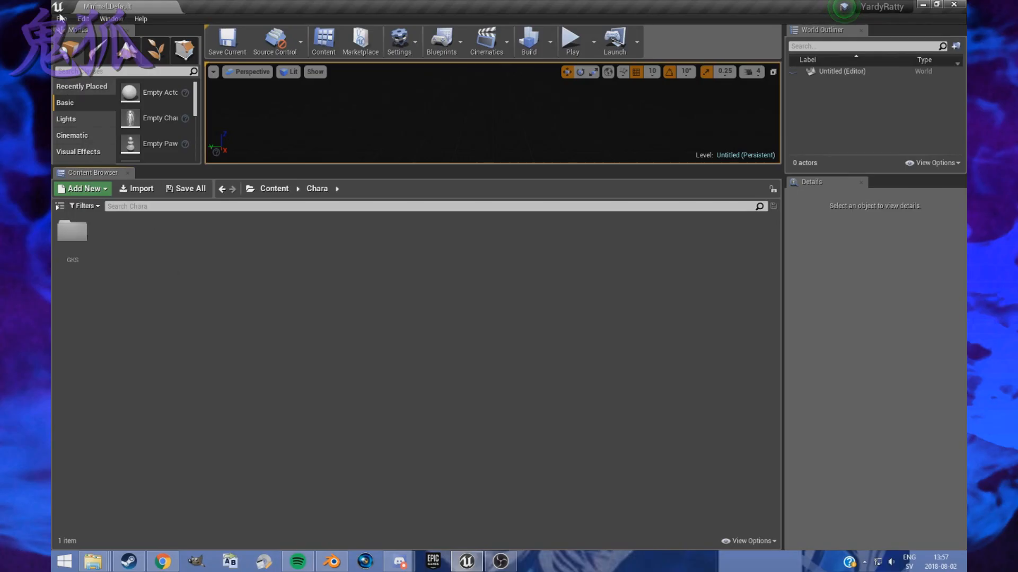
{"action": "left_click", "coordinate": [62, 19]}
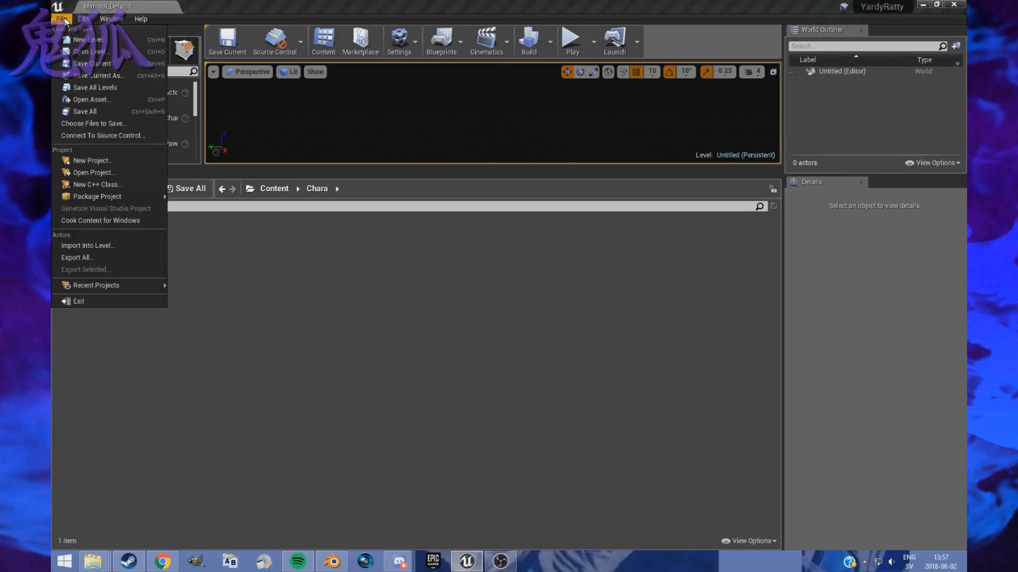
{"action": "left_click", "coordinate": [313, 366]}
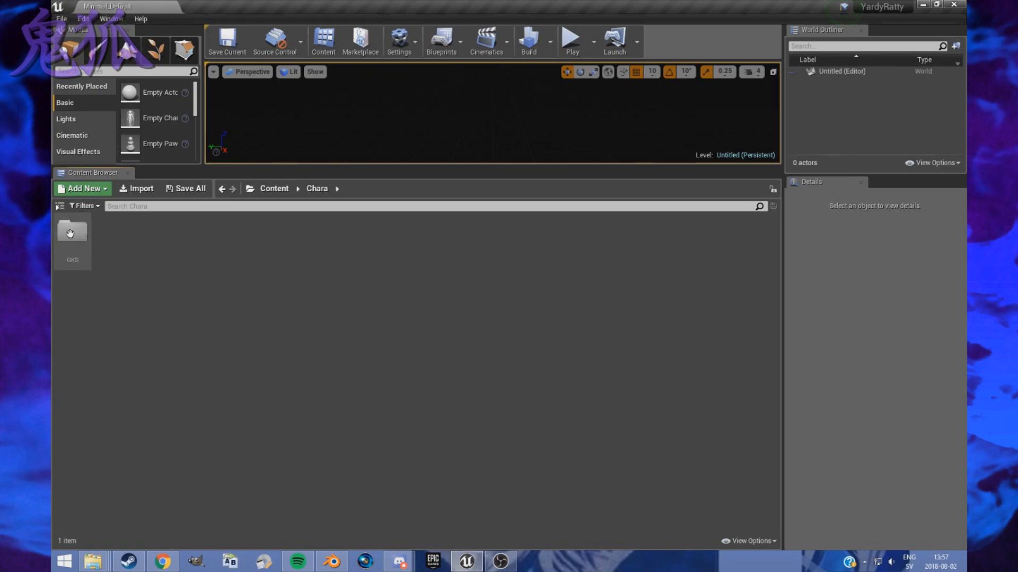
- Create a blank Blueprint project with starter content in G:\FighterZ Mods\FighterZ Mods, named DickBiskut
{"action": "left_click", "coordinate": [62, 19]}
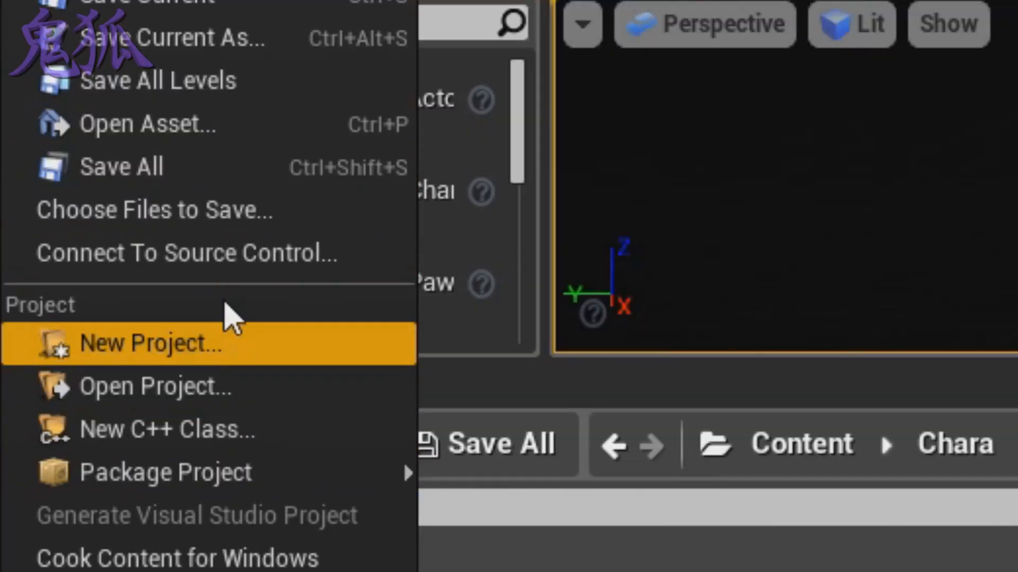
{"action": "left_click", "coordinate": [216, 345]}
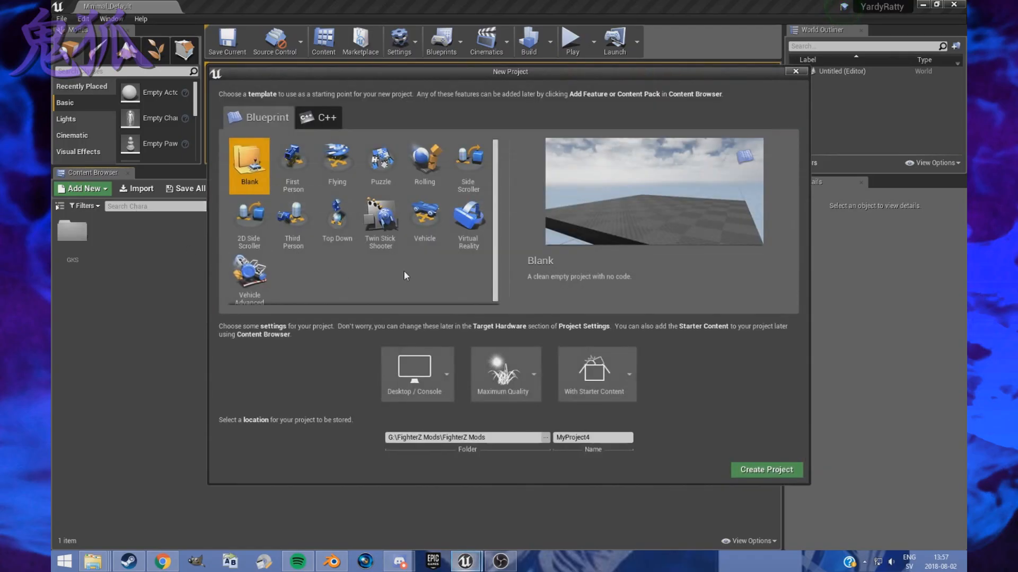
{"action": "double_click", "coordinate": [587, 438]}
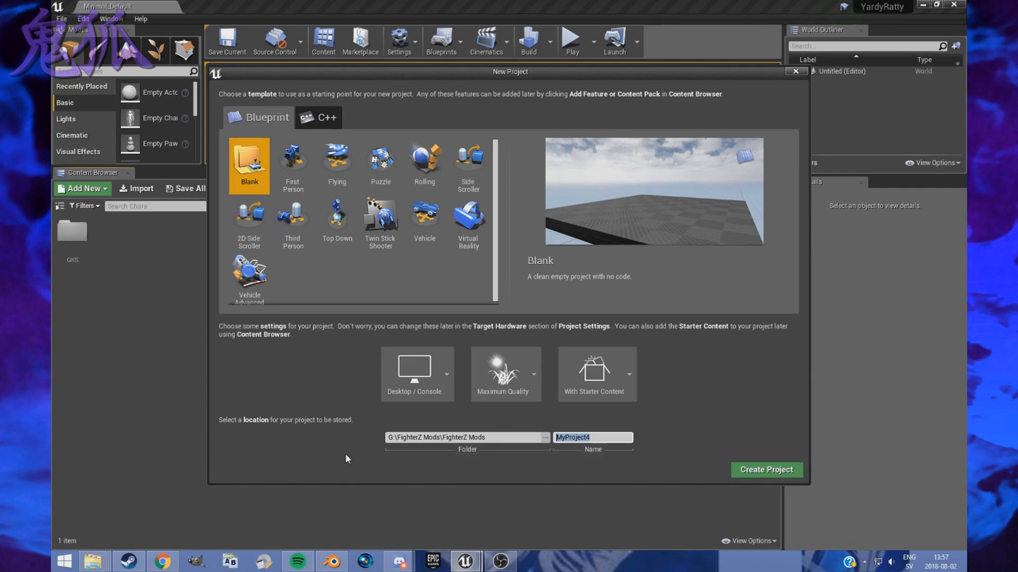
{"action": "type", "text": "DickBis"}
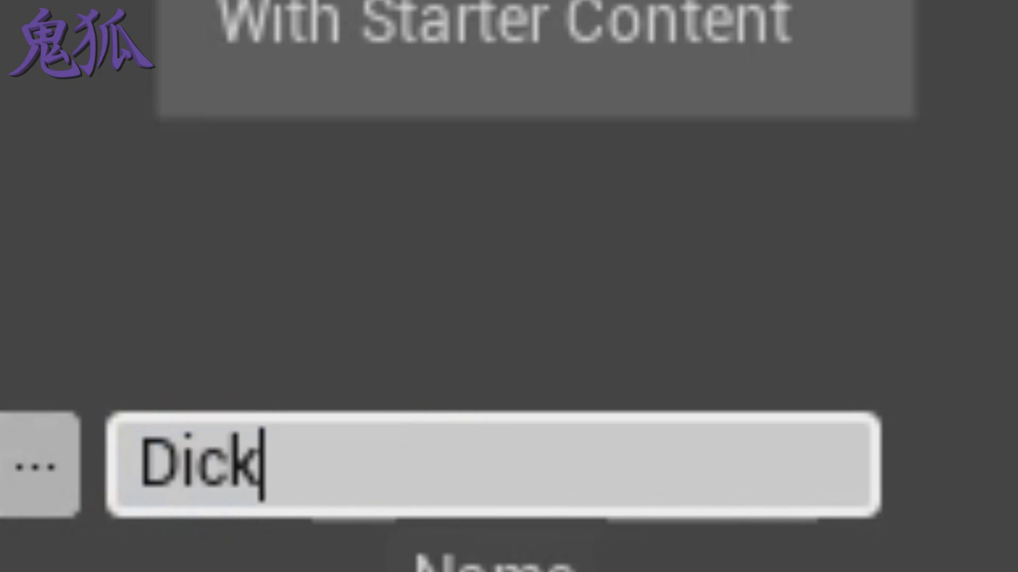
{"action": "type", "text": "kut"}
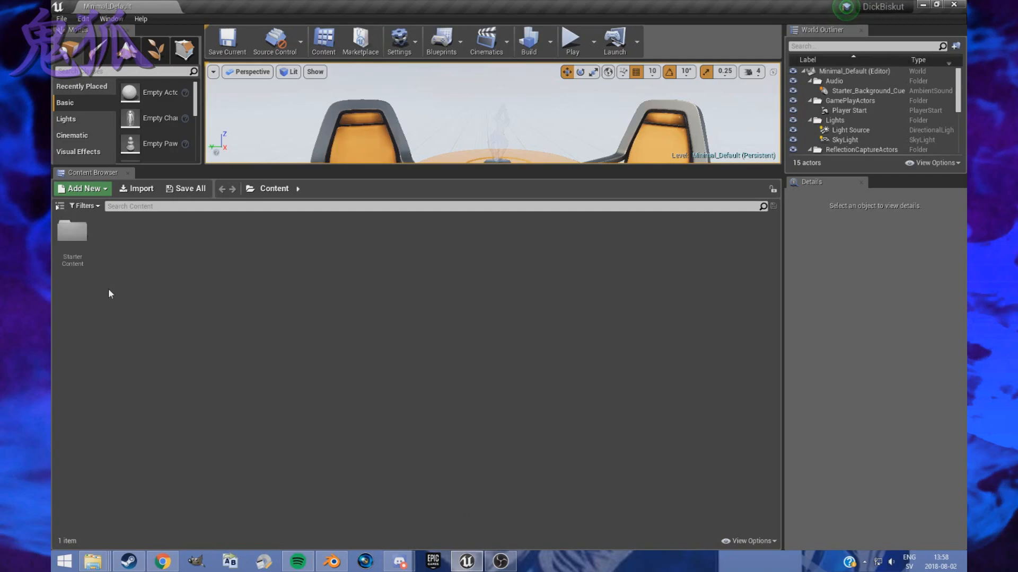
- Delete the StarterContent folder's assets, forcing the deletion of those still referenced in memory
{"action": "left_click", "coordinate": [73, 236]}
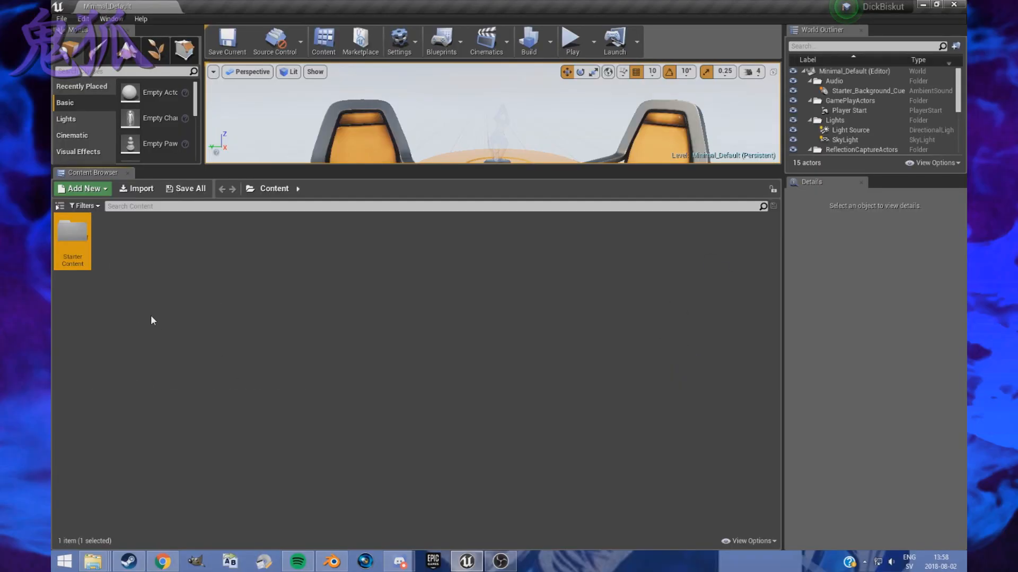
{"action": "left_click", "coordinate": [151, 316]}
{"action": "left_click", "coordinate": [90, 253]}
{"action": "key", "text": "Delete"}
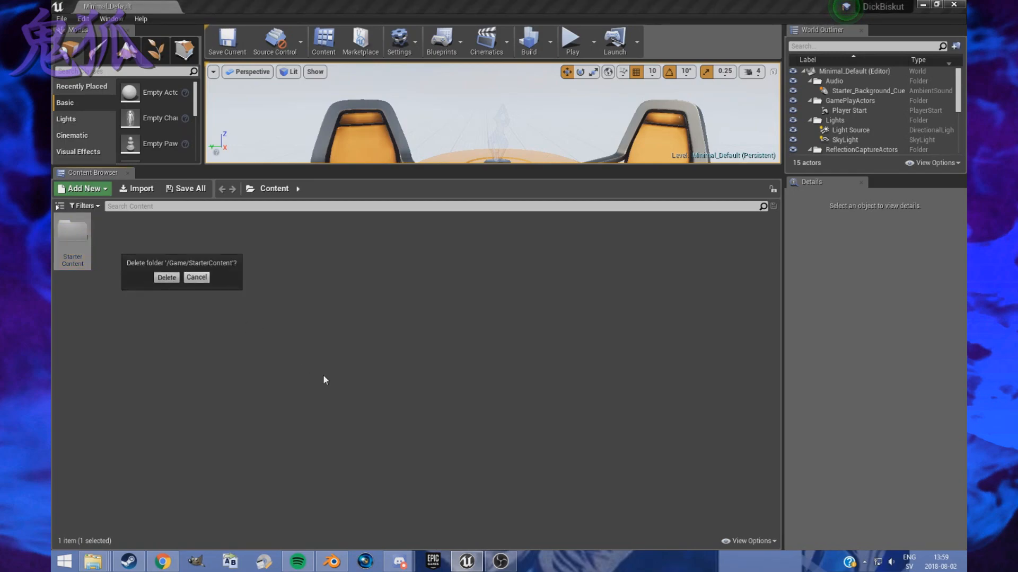
{"action": "key", "text": "Return"}
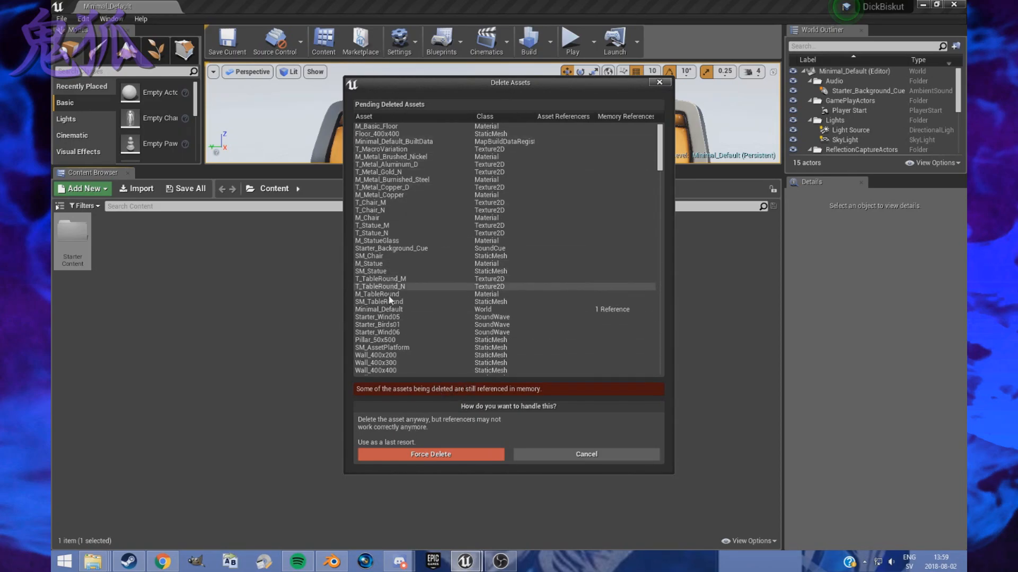
{"action": "left_click_drag", "start_coordinate": [557, 85], "coordinate": [576, 74]}
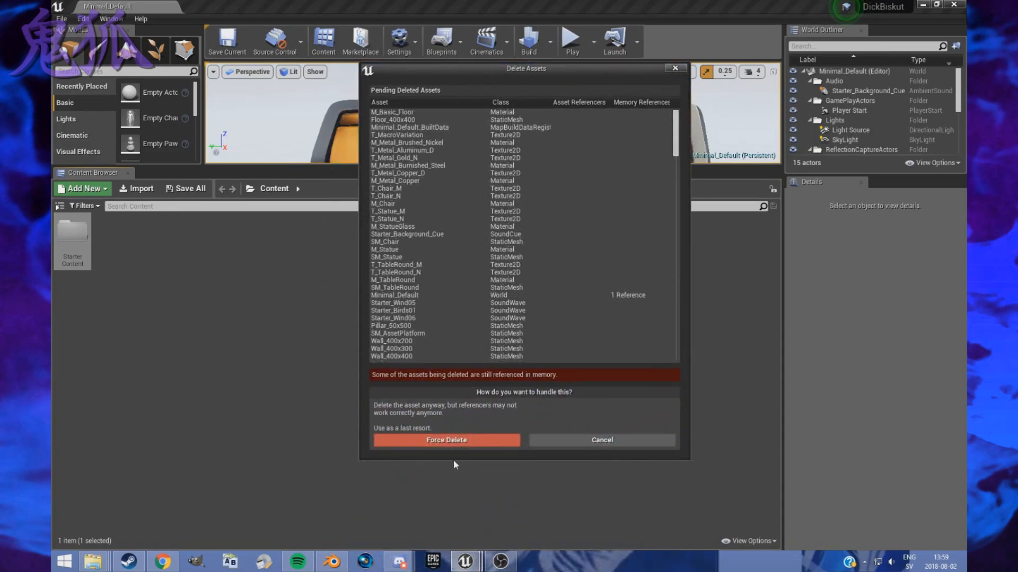
{"action": "left_click", "coordinate": [451, 440]}
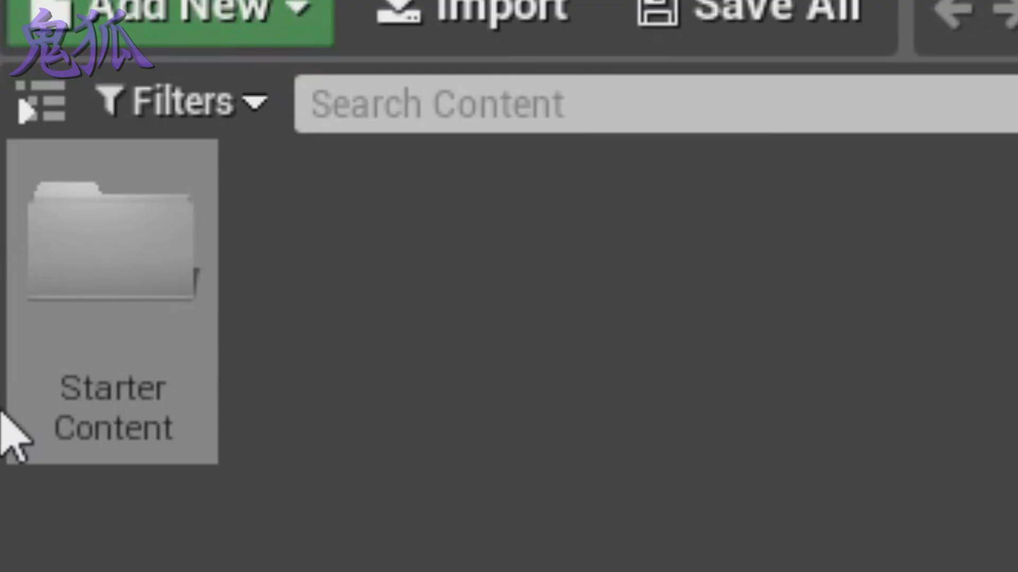
- Delete the leftover StarterContent folder from the project's Content folder
{"action": "left_click", "coordinate": [72, 479]}
{"action": "key", "text": "Delete"}
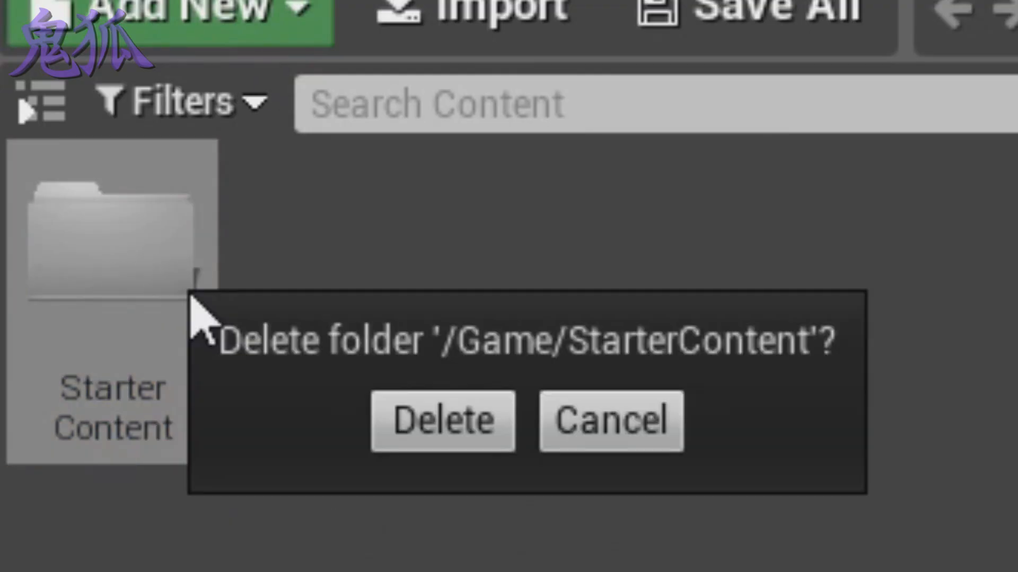
{"action": "left_click", "coordinate": [433, 437]}
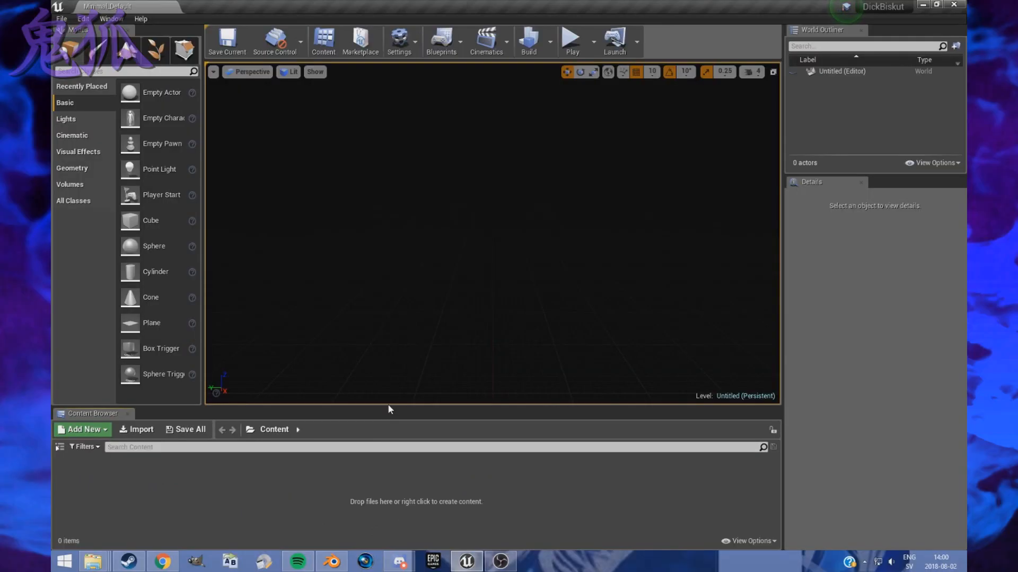
- Enlarge the Content Browser, create a folder named Chara in Content and open it
{"action": "left_click_drag", "start_coordinate": [389, 408], "coordinate": [387, 233]}
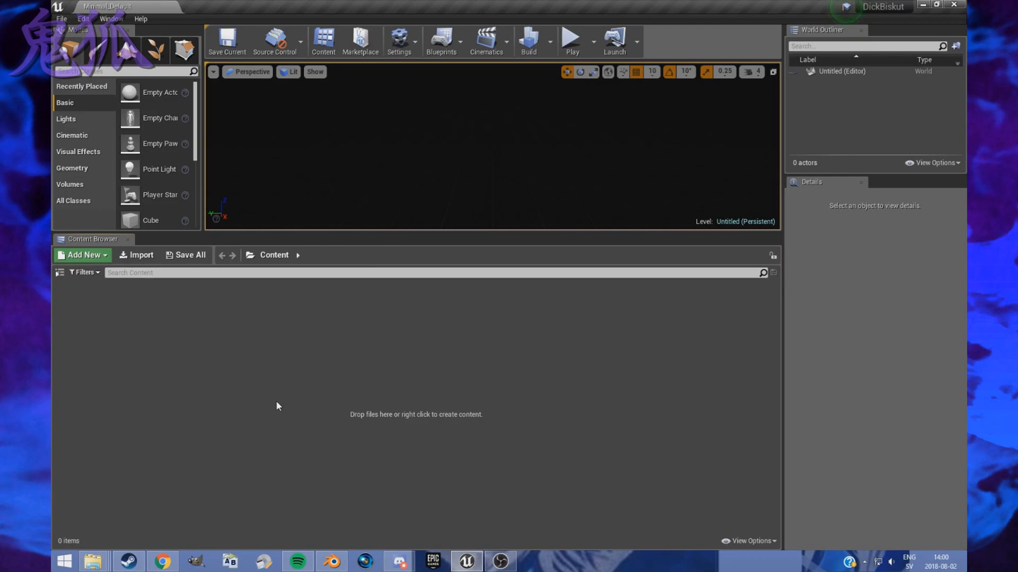
{"action": "right_click", "coordinate": [83, 333]}
{"action": "left_click", "coordinate": [127, 21]}
{"action": "type", "text": "Chara"}
{"action": "key", "text": "Return"}
{"action": "key", "text": "Return"}
{"action": "right_click", "coordinate": [180, 337]}
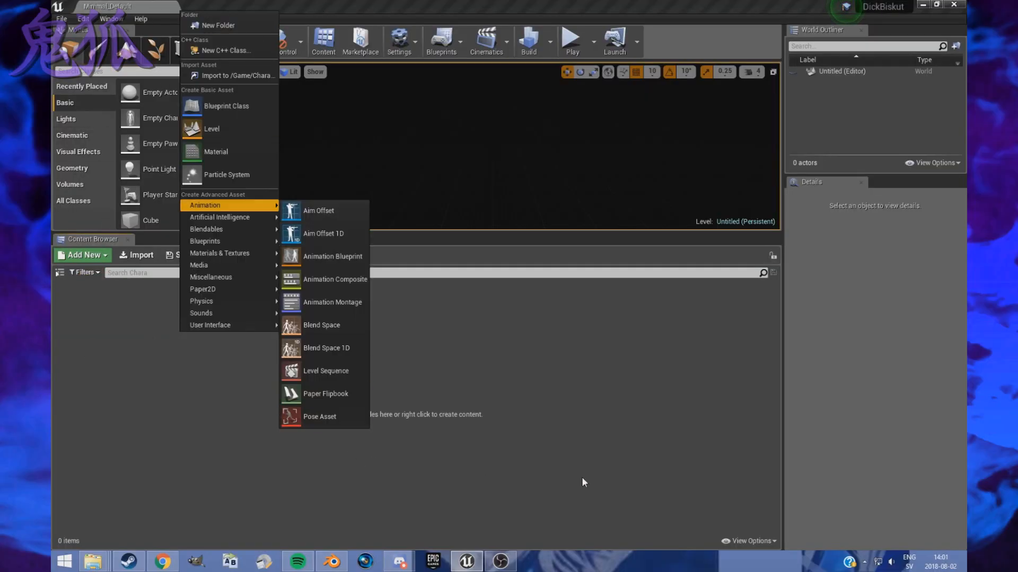
{"action": "left_click", "coordinate": [577, 520]}
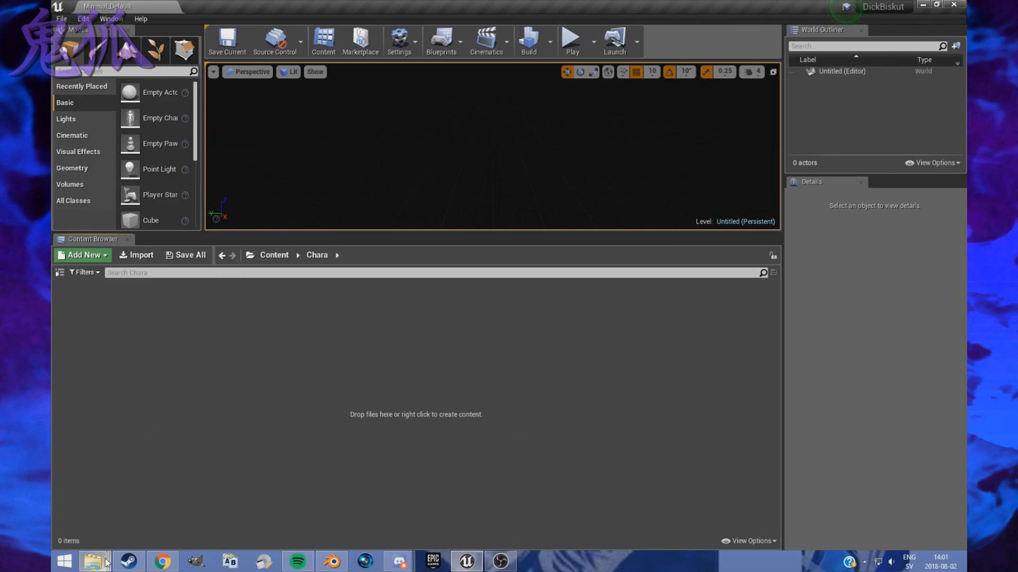
- Switch to the UModel File Explorer window and open the Yardrat Goku folder inside FighterZ Mods on drive G
{"action": "mouse_move", "coordinate": [105, 563]}
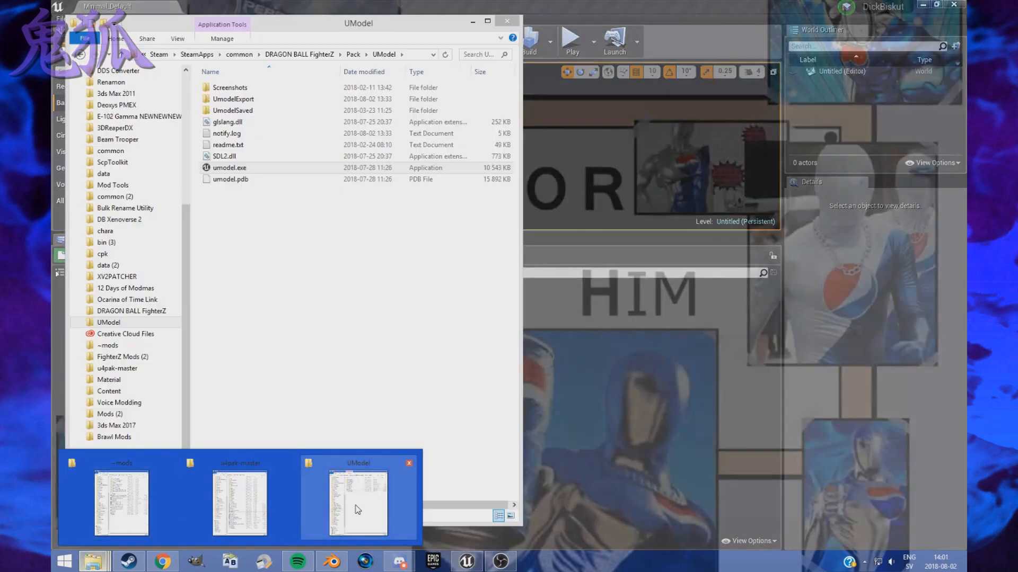
{"action": "left_click", "coordinate": [358, 510]}
{"action": "left_click_drag", "start_coordinate": [366, 26], "coordinate": [796, 21]}
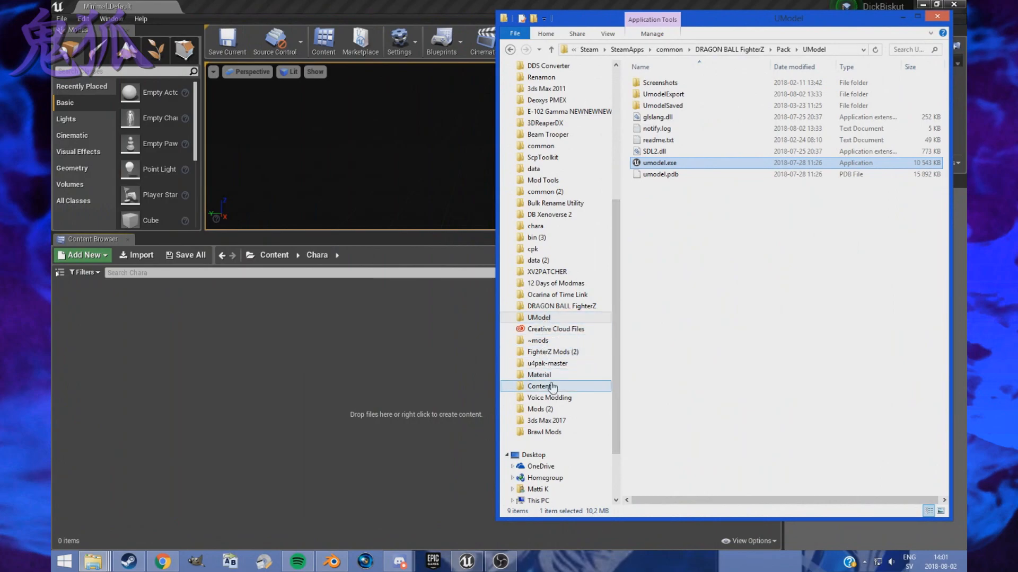
{"action": "left_click", "coordinate": [551, 352]}
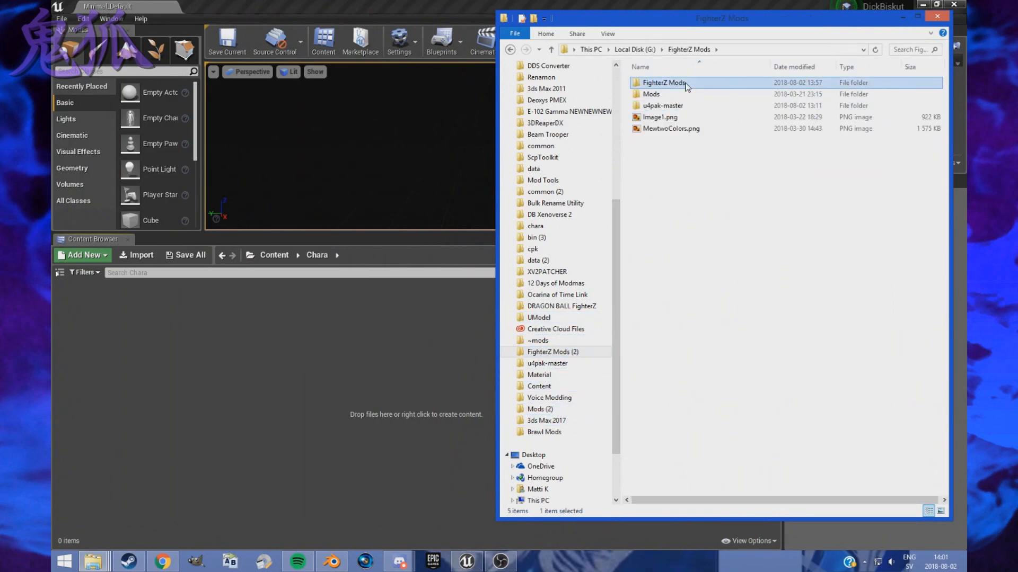
{"action": "double_click", "coordinate": [684, 83]}
{"action": "left_click", "coordinate": [670, 405]}
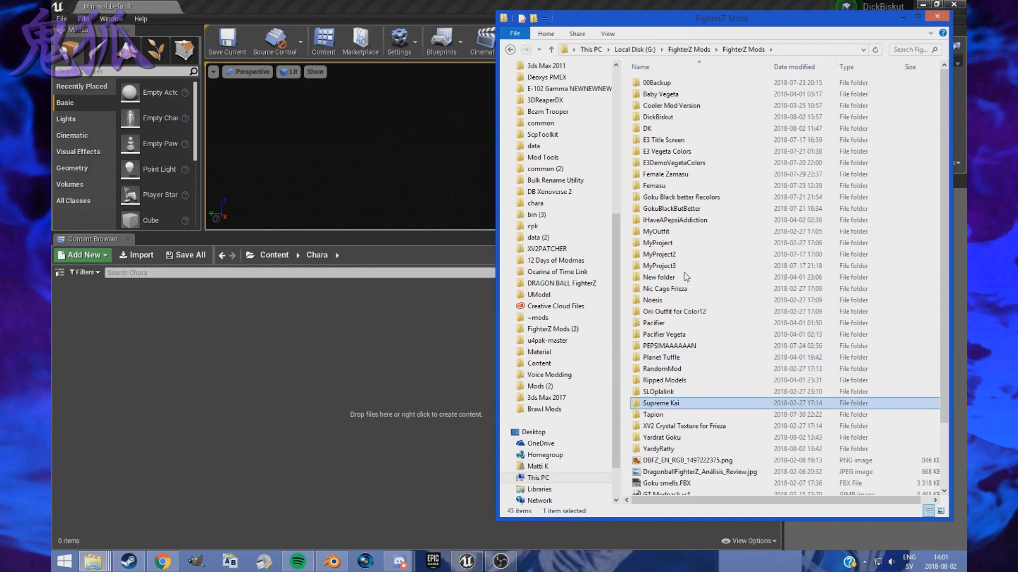
{"action": "double_click", "coordinate": [662, 439]}
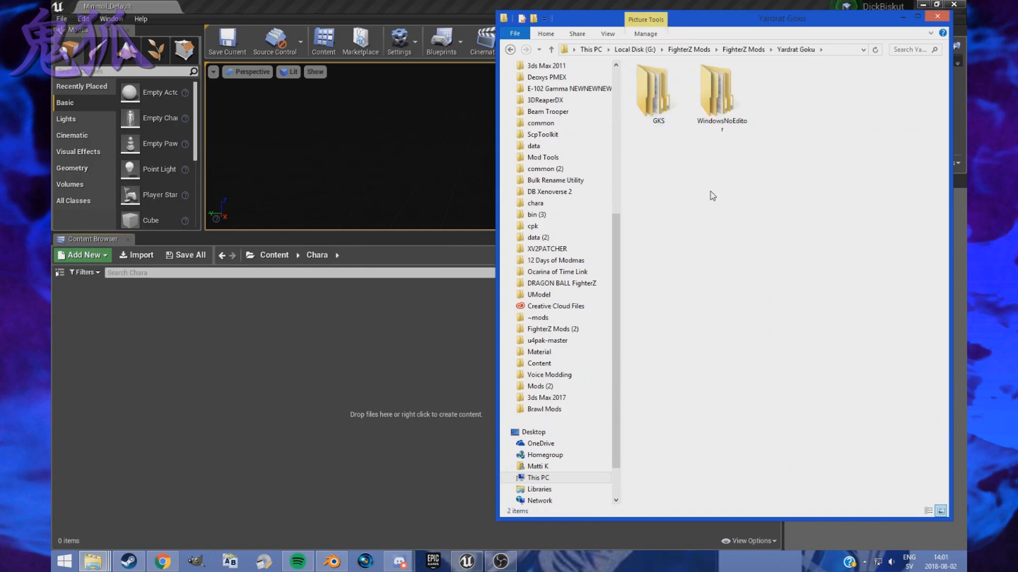
- Check the body meshes in GKS > Costume01 > Mesh and import the whole GKS folder into Chara, cancelling the FBX mesh import
{"action": "left_click", "coordinate": [652, 101]}
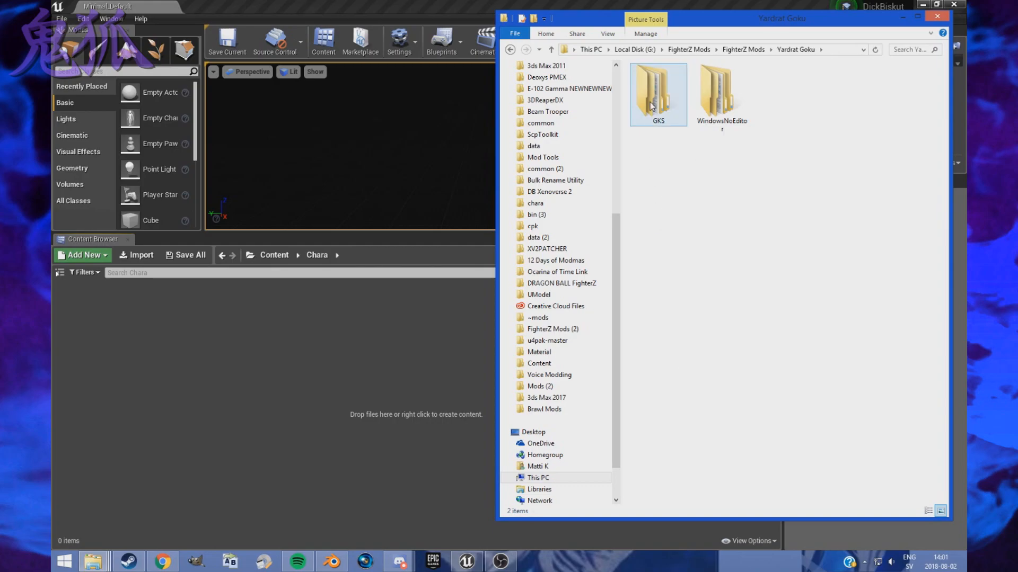
{"action": "double_click", "coordinate": [651, 101]}
{"action": "double_click", "coordinate": [649, 83]}
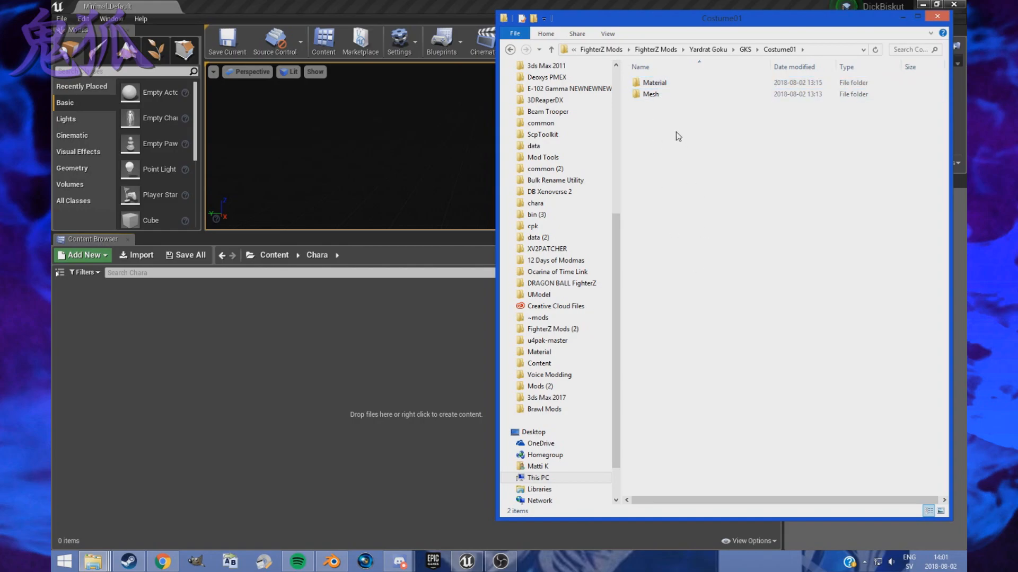
{"action": "double_click", "coordinate": [662, 95]}
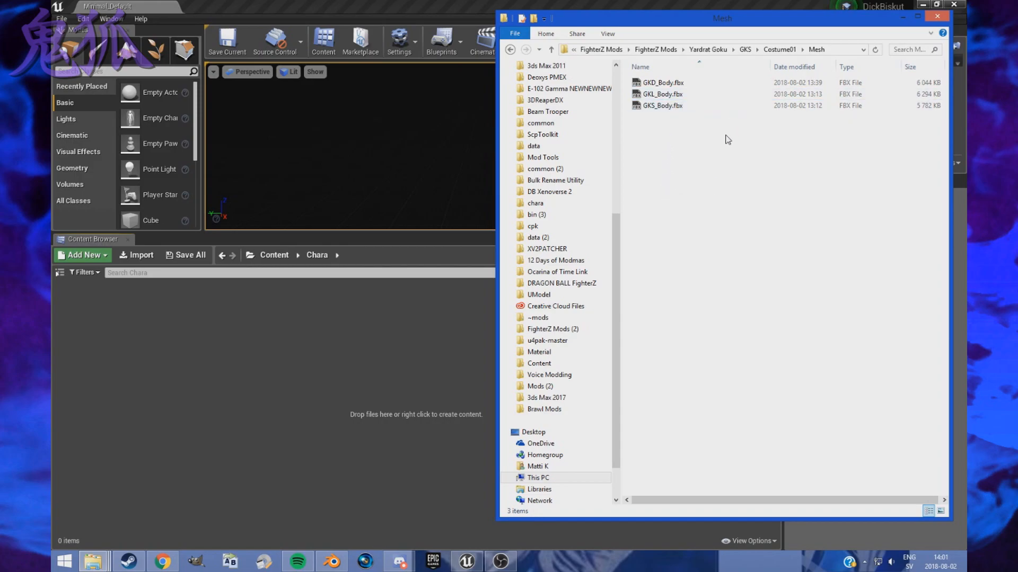
{"action": "left_click", "coordinate": [712, 50]}
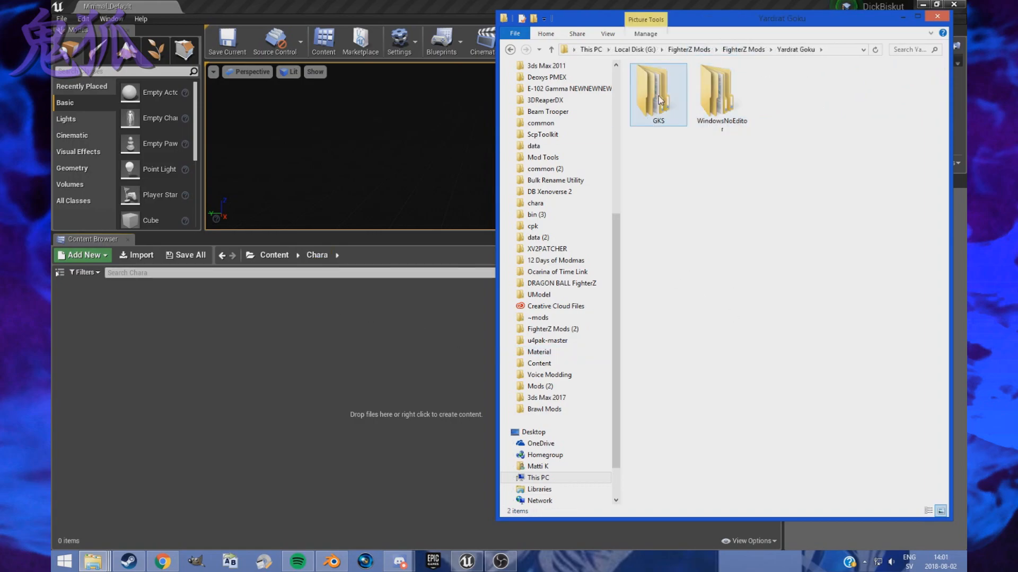
{"action": "left_click_drag", "start_coordinate": [203, 333], "coordinate": [119, 317]}
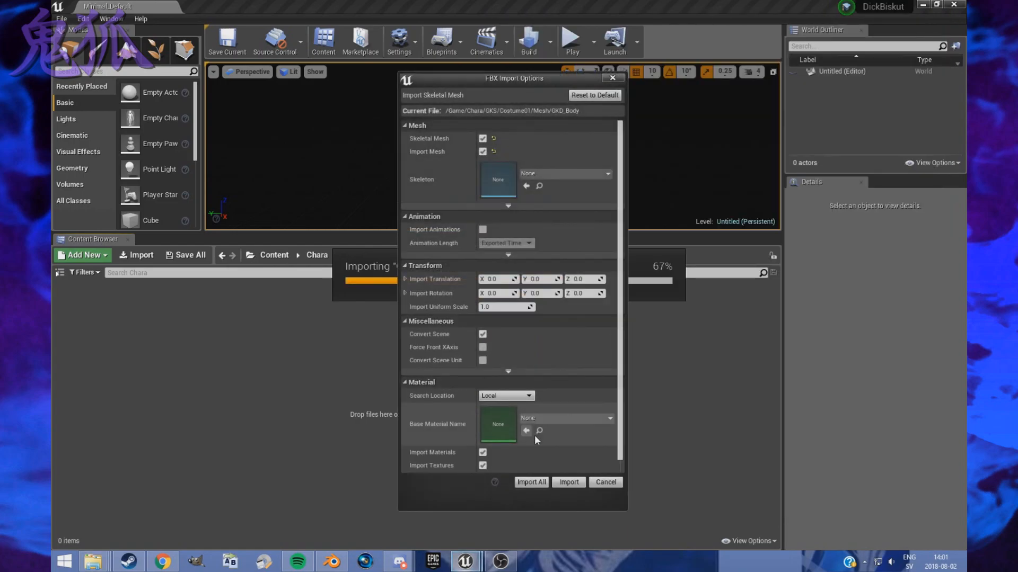
{"action": "left_click", "coordinate": [606, 482]}
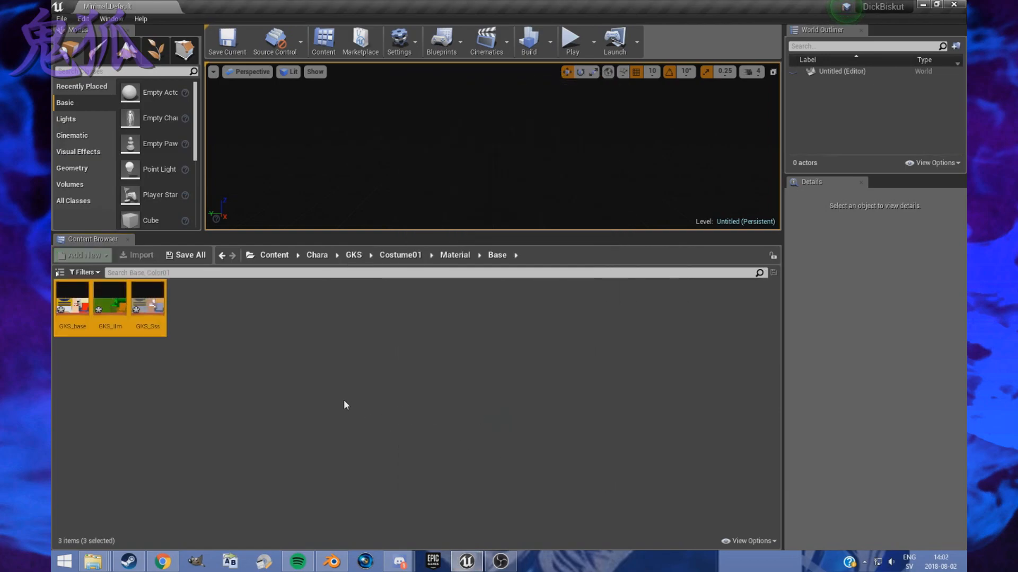
- Open the GKS_ilm texture in the costume's Material > Base folder and disable its sRGB option
{"action": "left_click", "coordinate": [348, 389]}
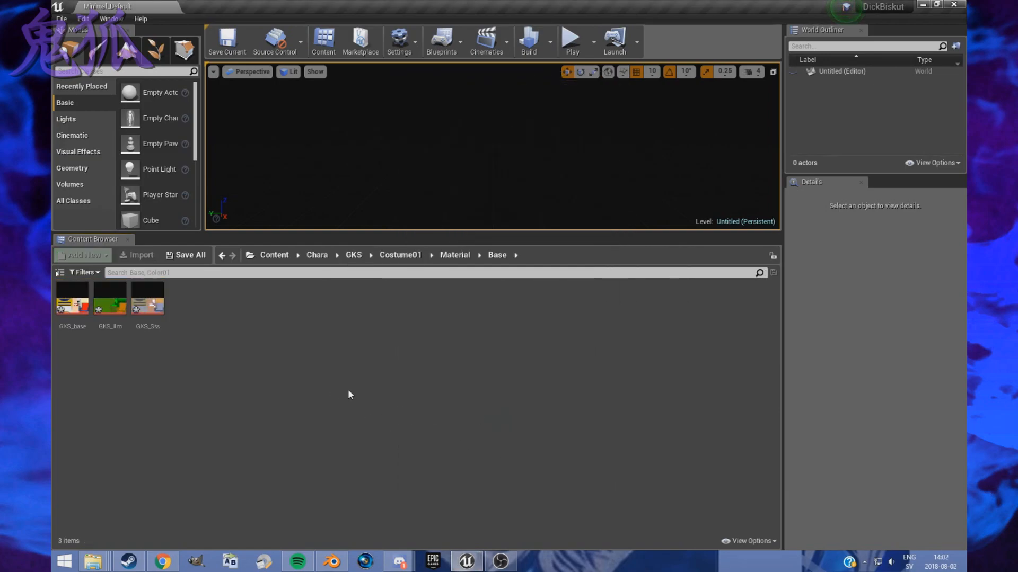
{"action": "left_click", "coordinate": [451, 258]}
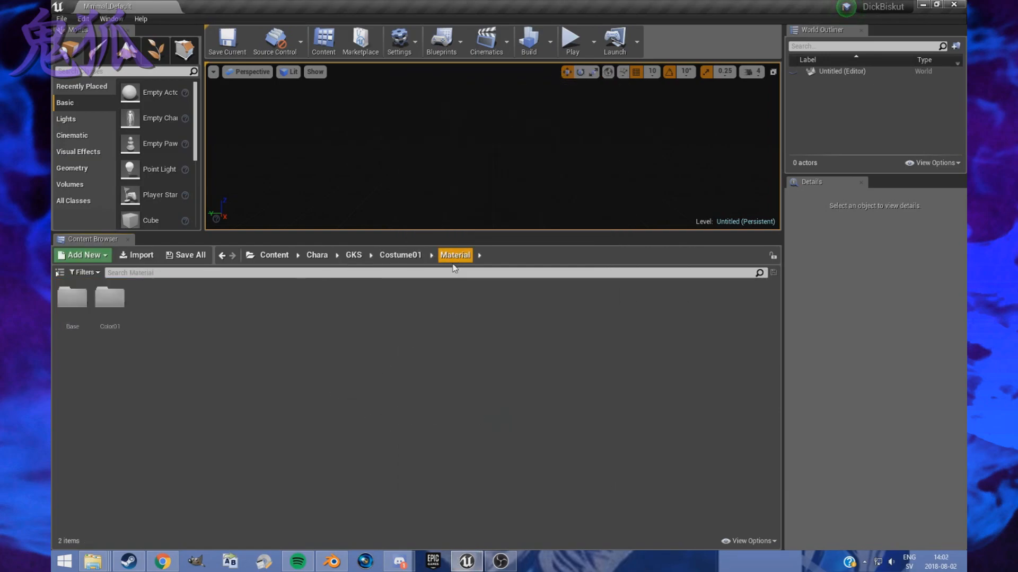
{"action": "double_click", "coordinate": [60, 316]}
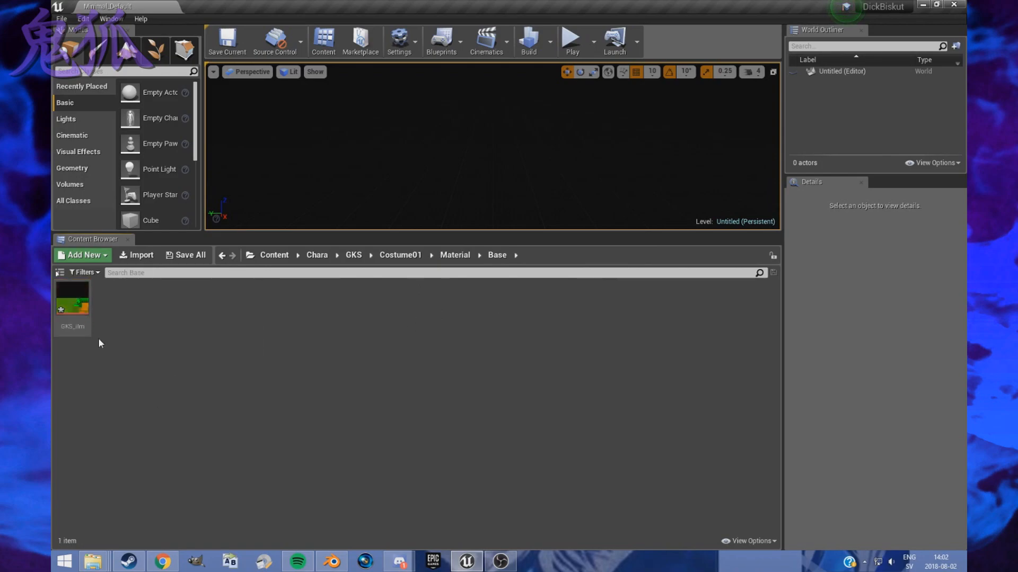
{"action": "double_click", "coordinate": [77, 300]}
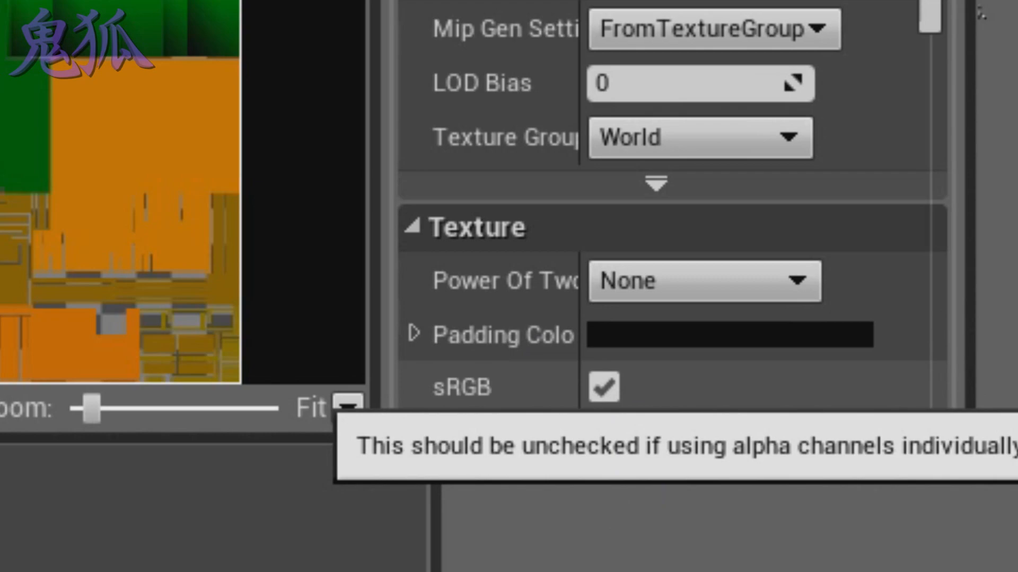
{"action": "left_click", "coordinate": [603, 395]}
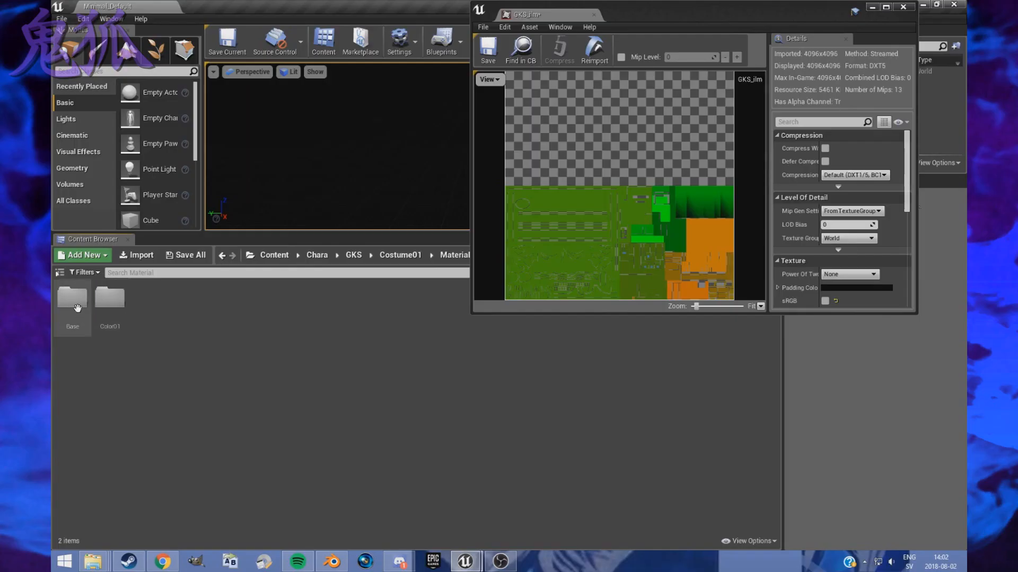
- Open the GKS_base and GKS_Sss textures in Material > Color01, disable sRGB on GKS_Sss and close the texture editor
{"action": "double_click", "coordinate": [76, 308]}
{"action": "double_click", "coordinate": [74, 307]}
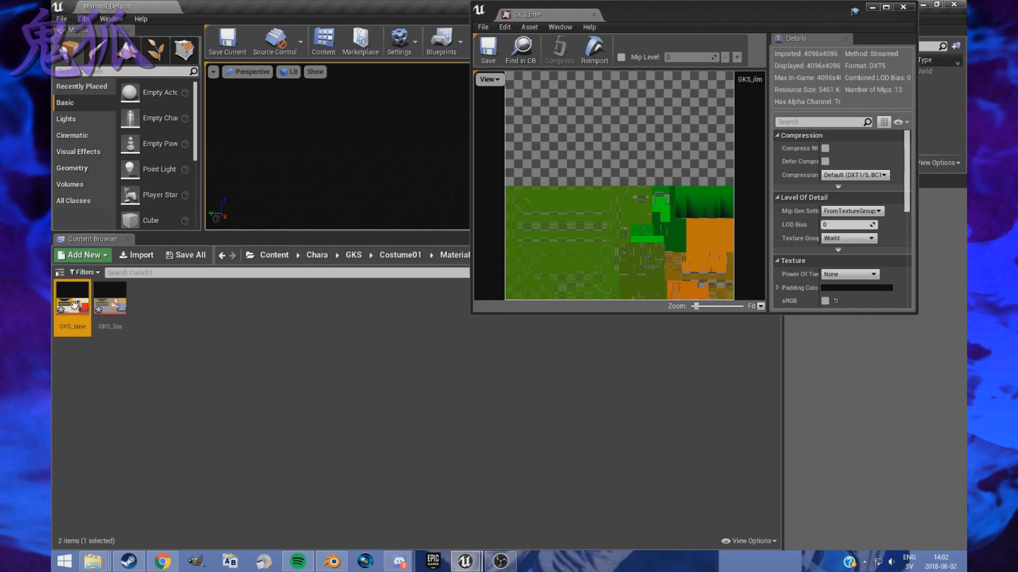
{"action": "double_click", "coordinate": [110, 303]}
{"action": "left_click", "coordinate": [825, 301]}
{"action": "left_click", "coordinate": [903, 6]}
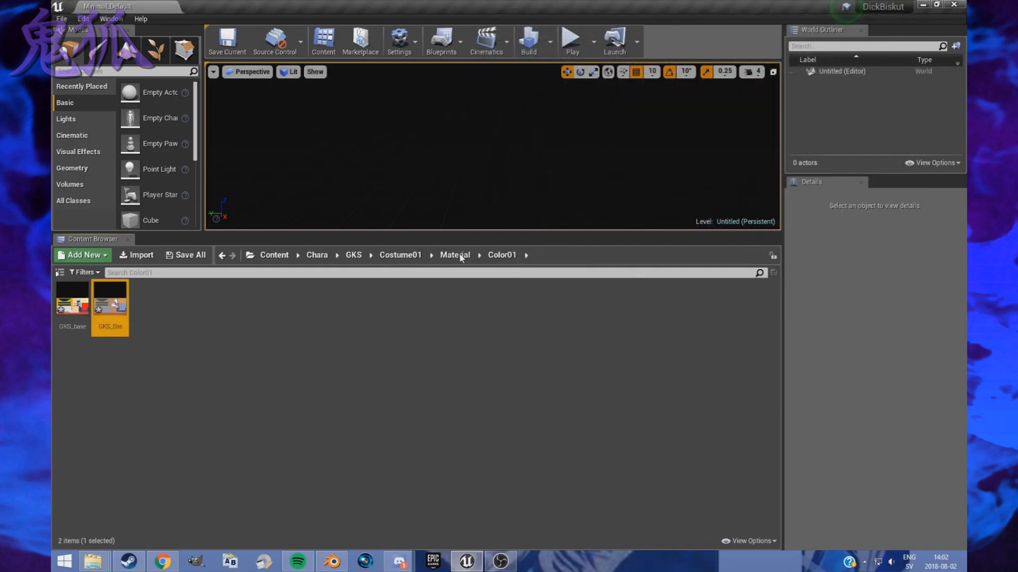
- Check the contents of the Material folder's Base subfolder and return to the Costume01 folder
{"action": "left_click", "coordinate": [454, 255]}
{"action": "double_click", "coordinate": [62, 299]}
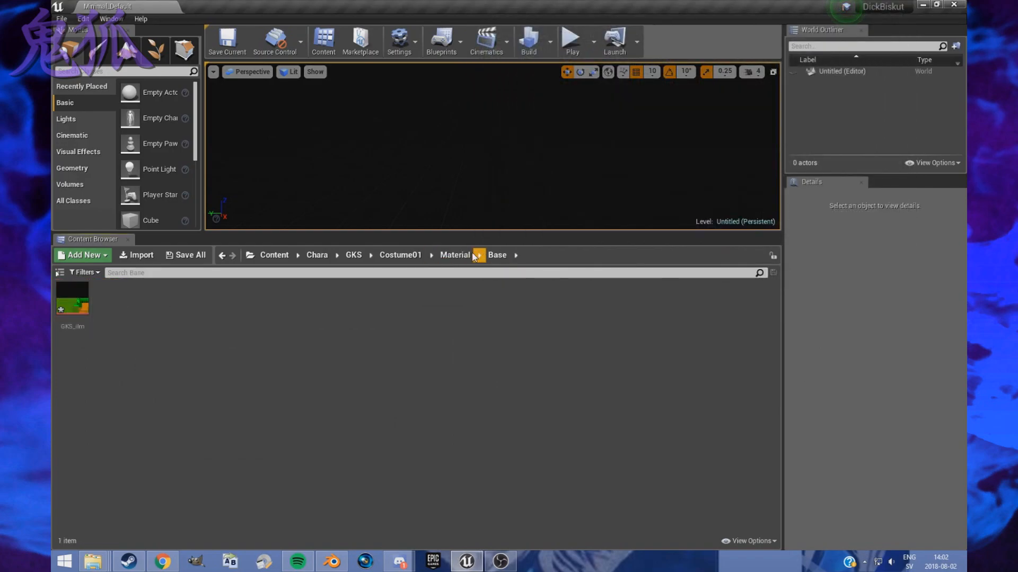
{"action": "left_click", "coordinate": [454, 255]}
{"action": "left_click", "coordinate": [67, 302]}
{"action": "double_click", "coordinate": [67, 303]}
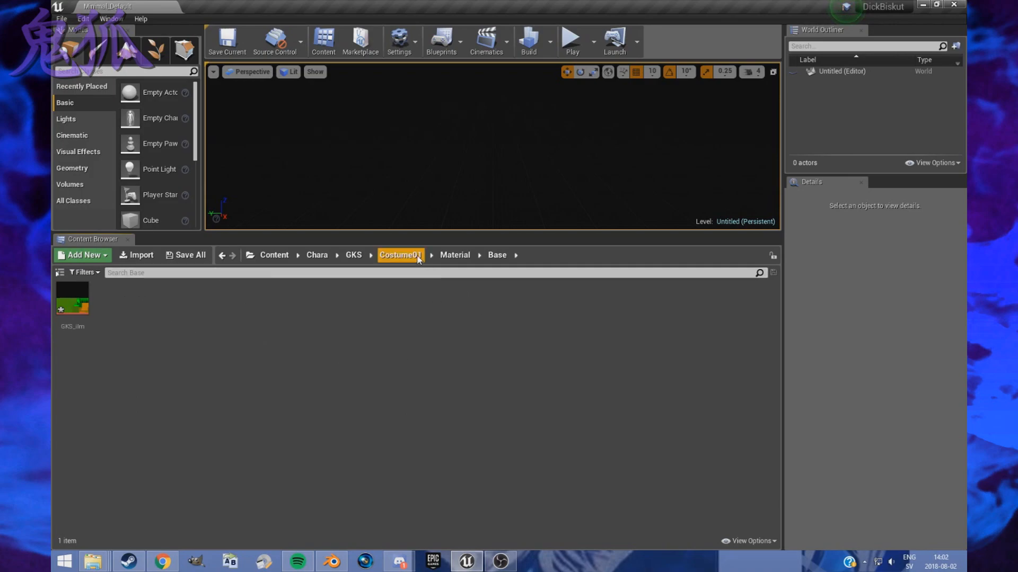
{"action": "left_click", "coordinate": [455, 255]}
{"action": "left_click", "coordinate": [383, 257]}
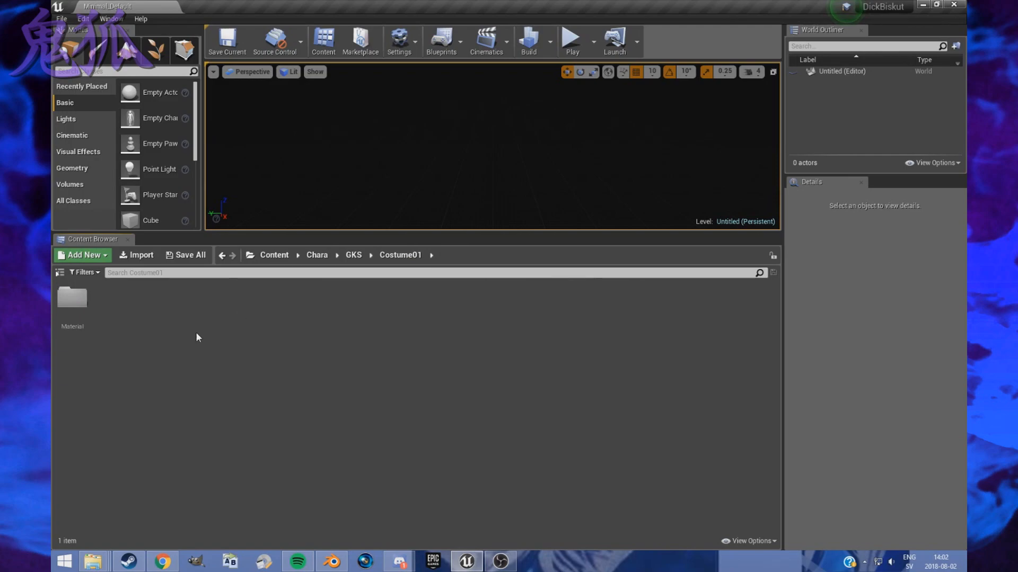
- Create a folder named Mesh in Costume01 and open it
{"action": "right_click", "coordinate": [117, 300]}
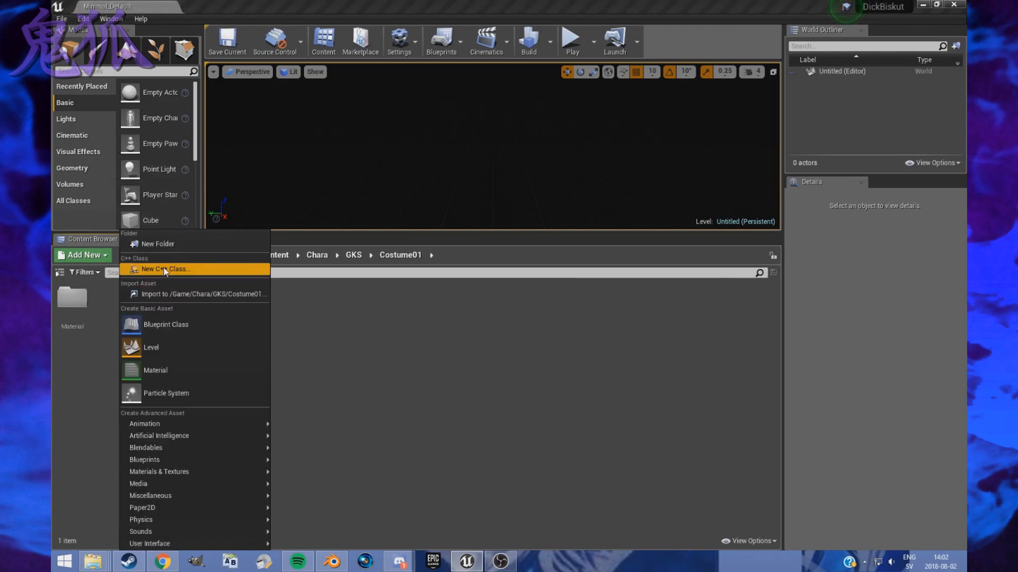
{"action": "left_click", "coordinate": [159, 249]}
{"action": "type", "text": "Mesh"}
{"action": "key", "text": "Return"}
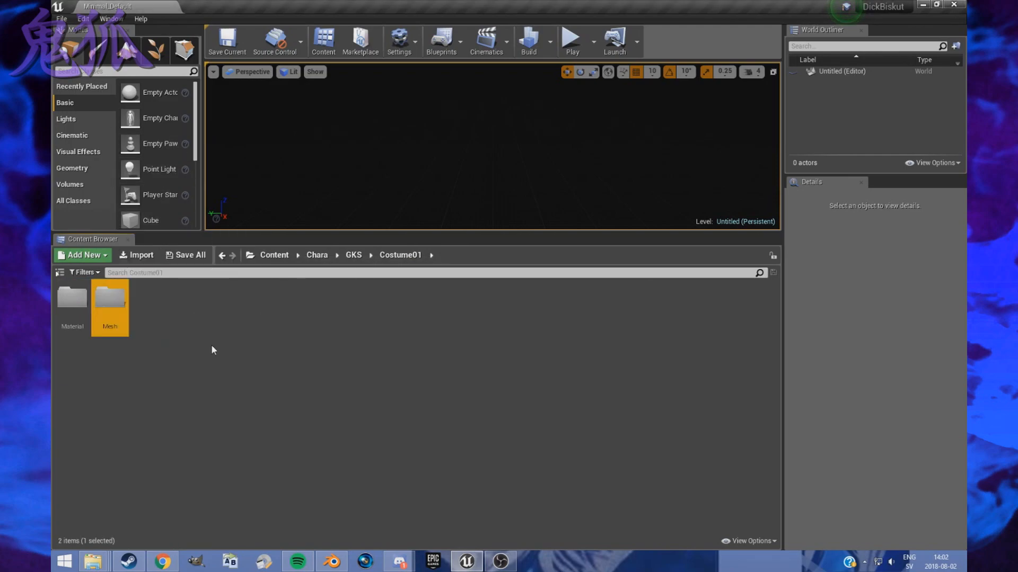
{"action": "key", "text": "Return"}
- Switch to the Yardrat Goku File Explorer window and open GKS > Costume01 > Mesh
{"action": "mouse_move", "coordinate": [94, 557]}
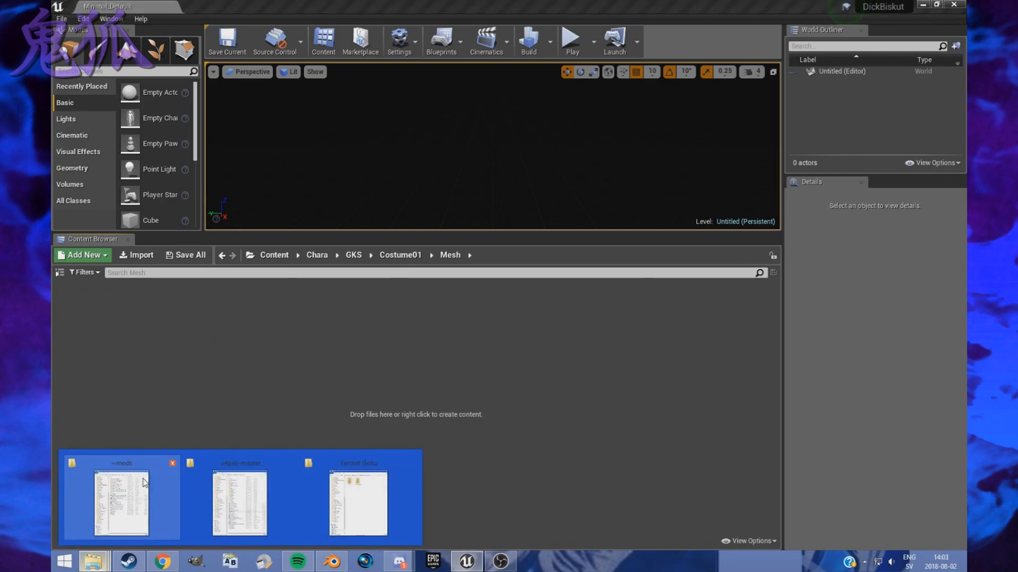
{"action": "left_click", "coordinate": [379, 496]}
{"action": "double_click", "coordinate": [662, 109]}
{"action": "double_click", "coordinate": [661, 82]}
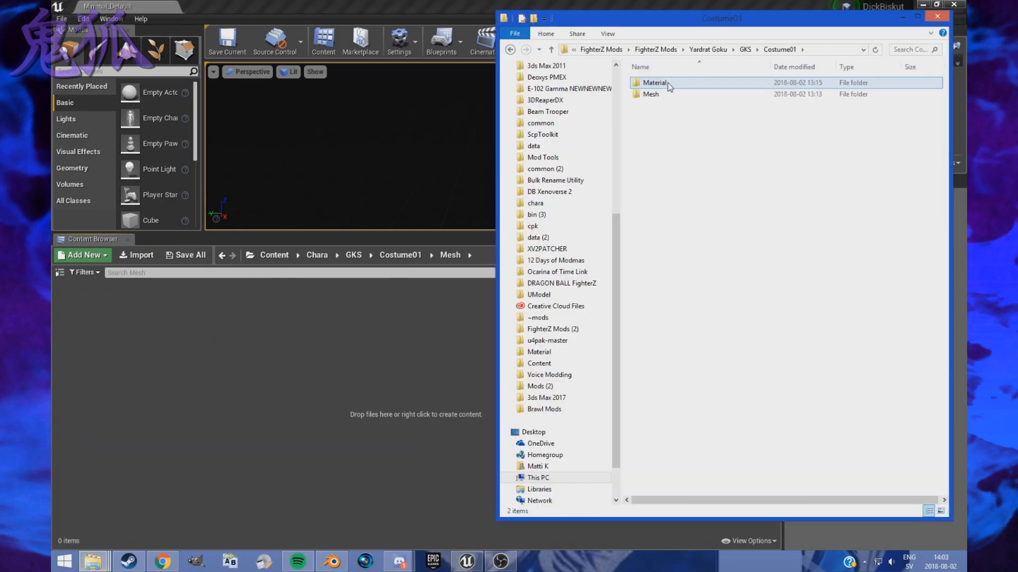
{"action": "double_click", "coordinate": [665, 94]}
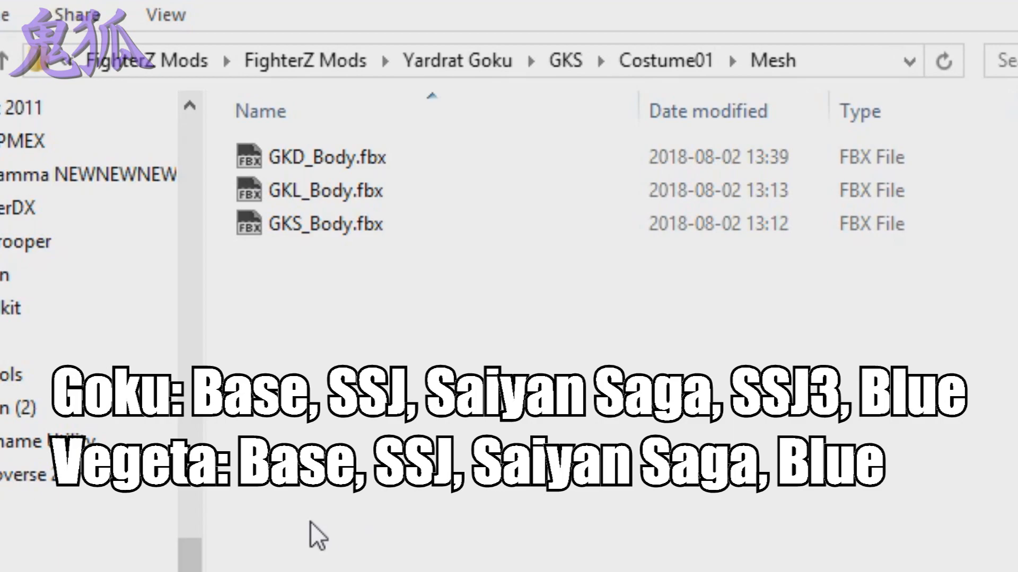
- Bring GKS_Body.fbx into the project's Mesh folder and bring its FBX import options to the front
{"action": "left_click", "coordinate": [291, 233]}
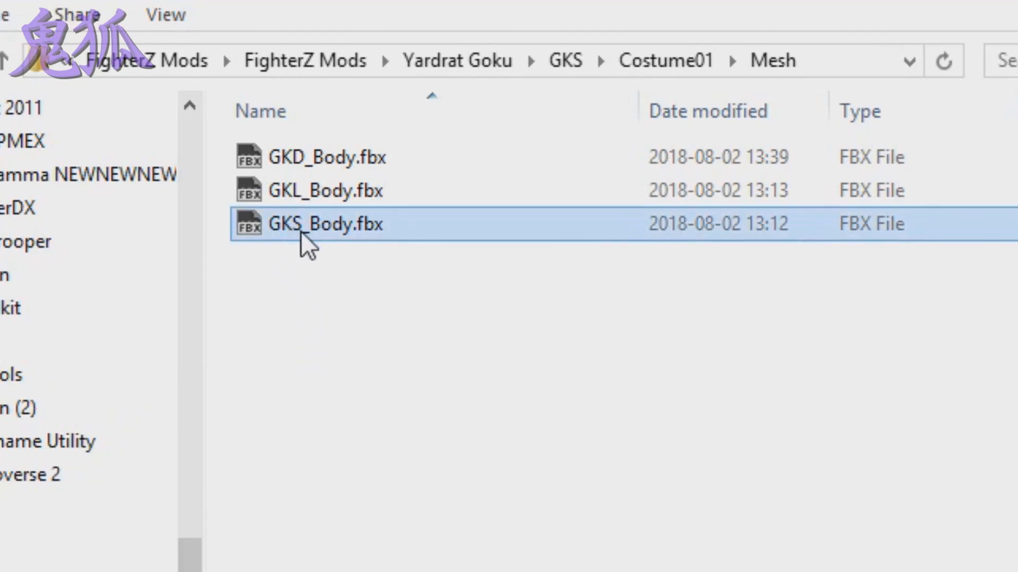
{"action": "left_click", "coordinate": [334, 514]}
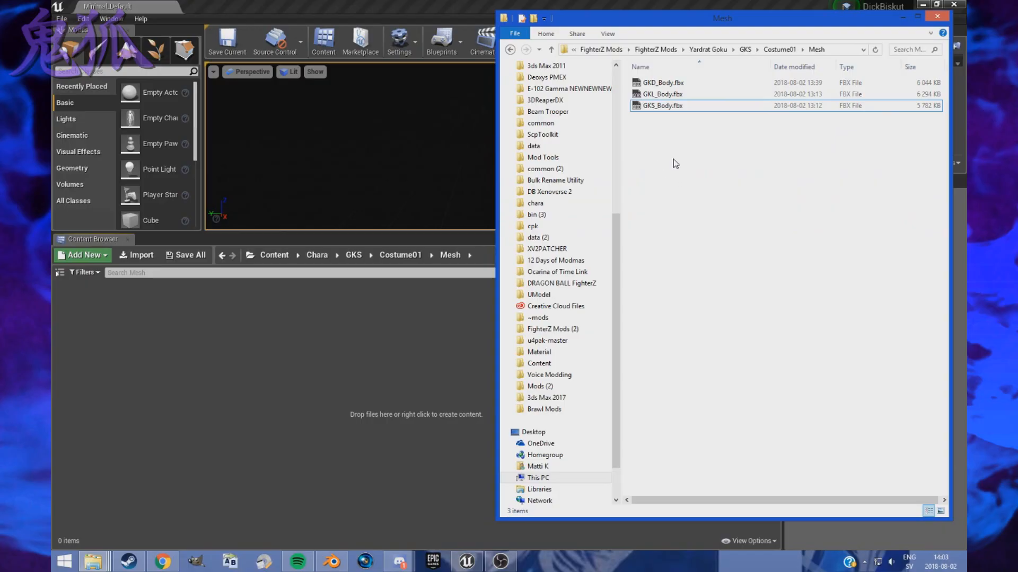
{"action": "left_click", "coordinate": [315, 224]}
{"action": "left_click_drag", "start_coordinate": [182, 351], "coordinate": [181, 345]}
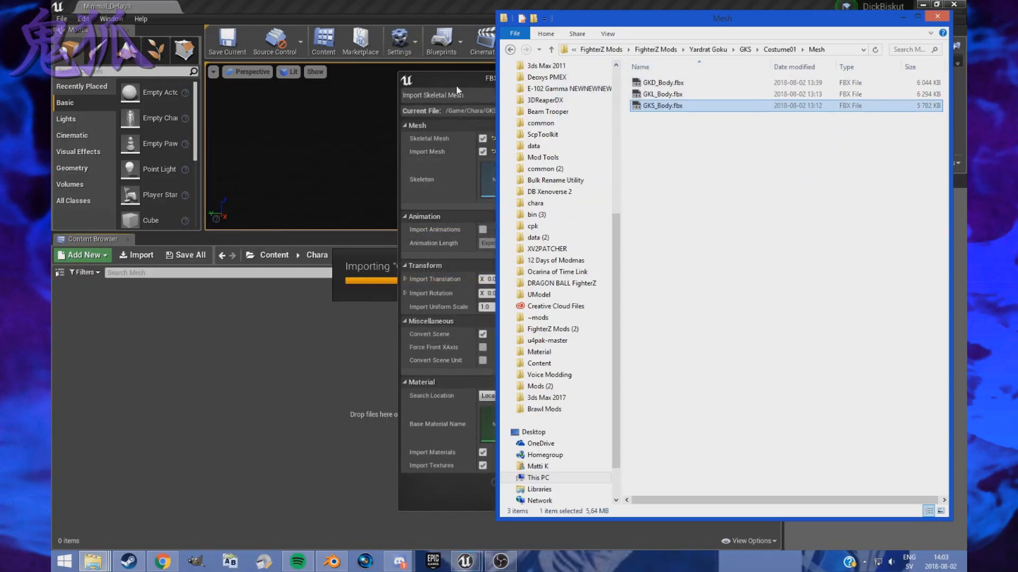
{"action": "left_click", "coordinate": [455, 85]}
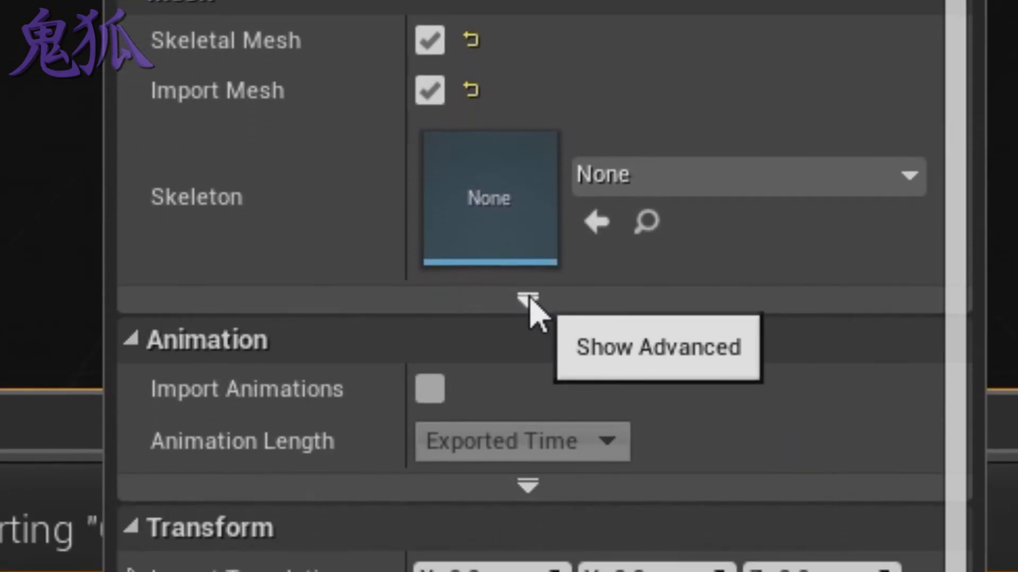
- Show the advanced mesh import options and set Normal Import Method to Import Normals and Tangents
{"action": "left_click", "coordinate": [529, 394]}
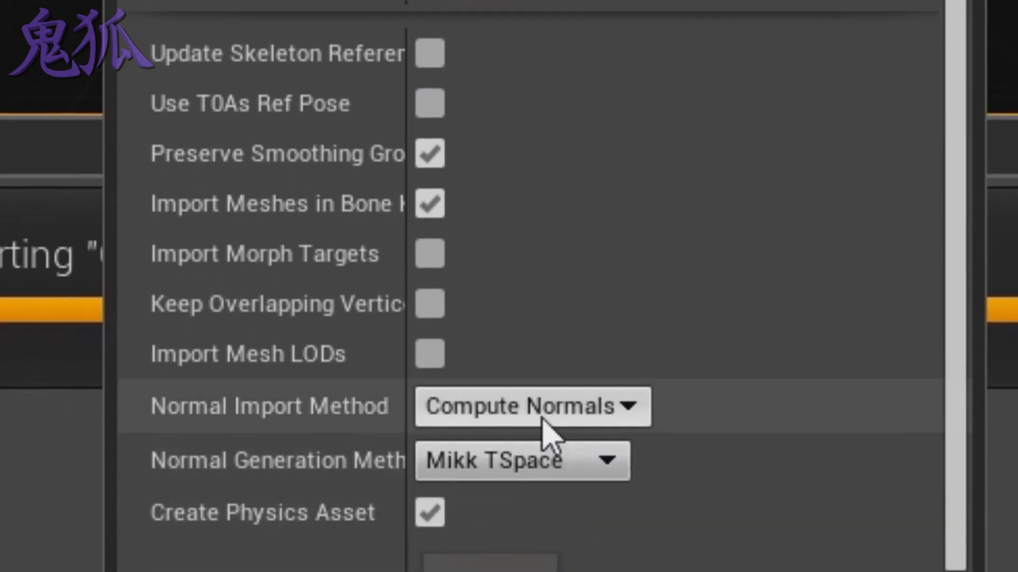
{"action": "left_click", "coordinate": [541, 411]}
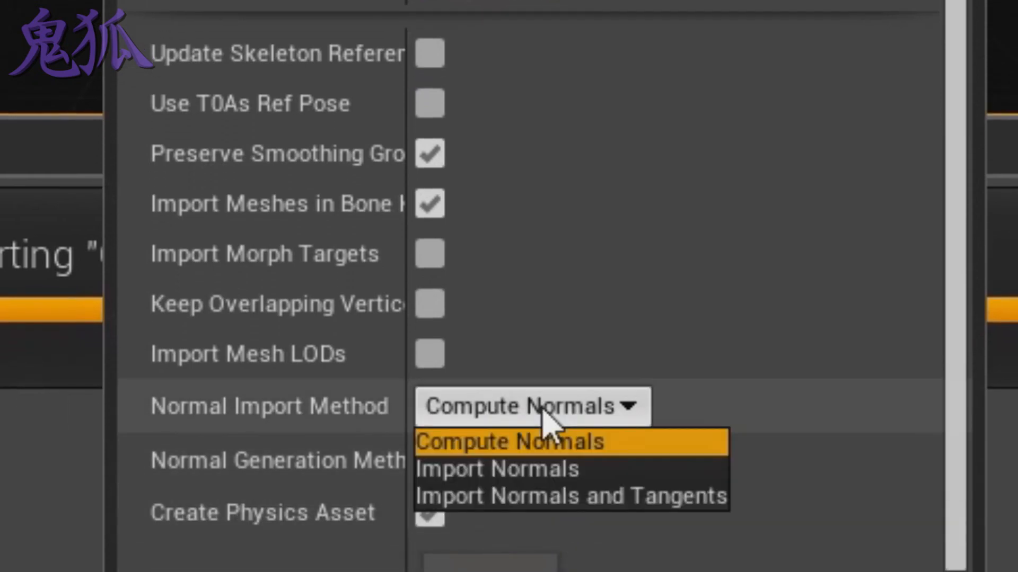
{"action": "left_click", "coordinate": [562, 500]}
{"action": "scroll", "coordinate": [963, 447], "scroll_direction": "down", "scroll_amount": 1}
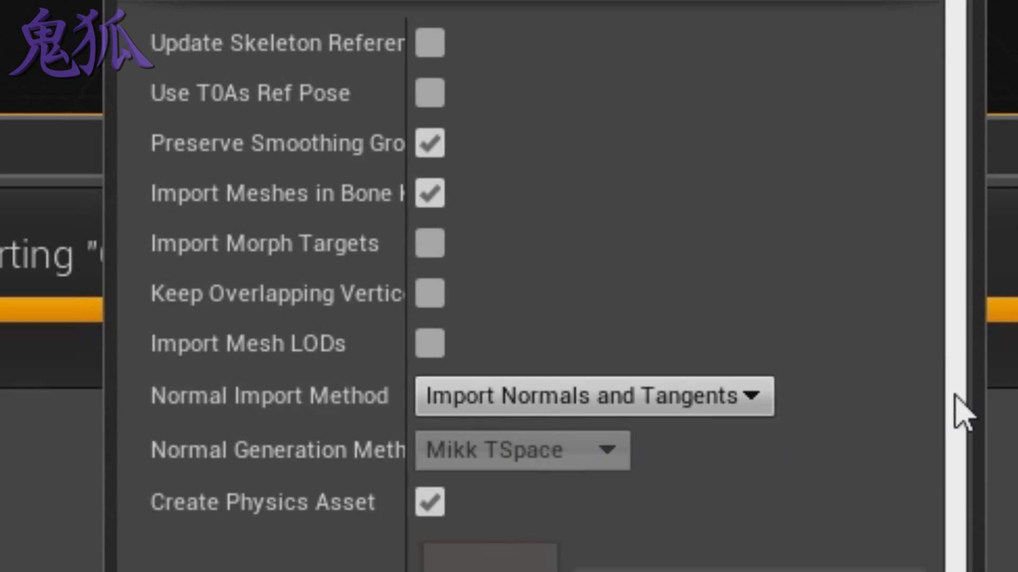
- Disable Import Materials and Import Textures, and import the GKS_Body mesh
{"action": "scroll", "coordinate": [958, 413], "scroll_direction": "down", "scroll_amount": 10}
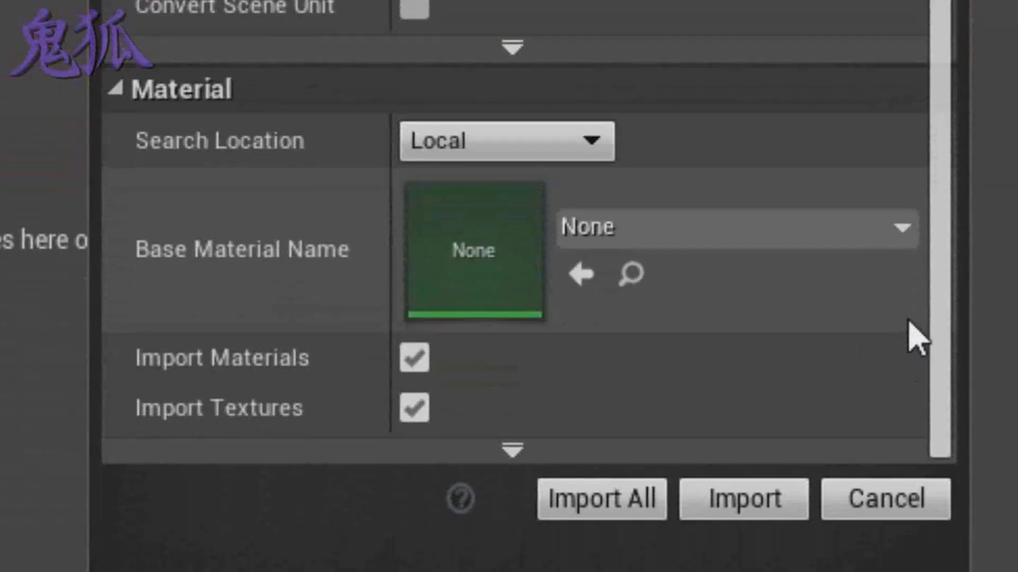
{"action": "left_click", "coordinate": [414, 365]}
{"action": "left_click", "coordinate": [414, 409]}
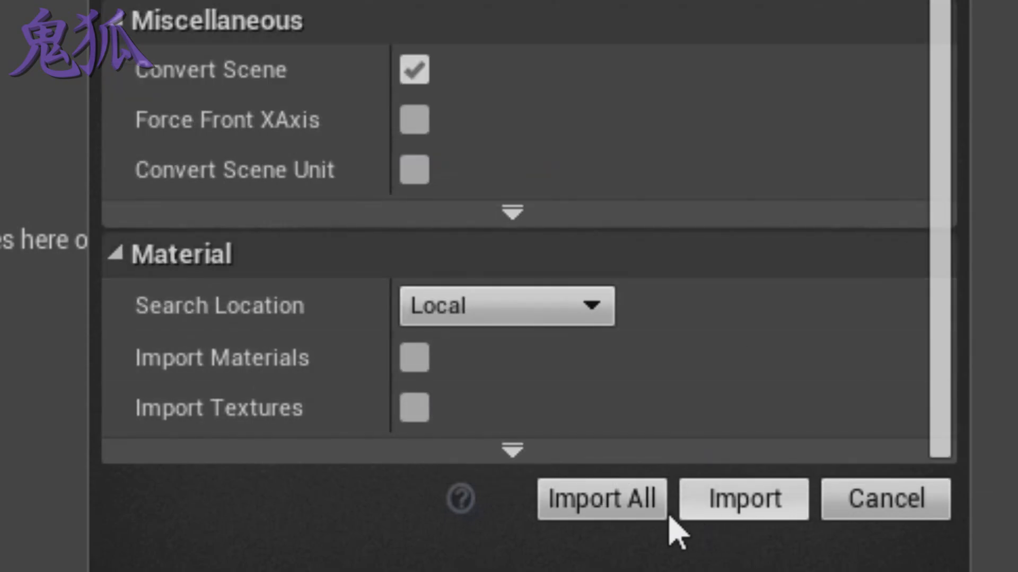
{"action": "left_click", "coordinate": [643, 515]}
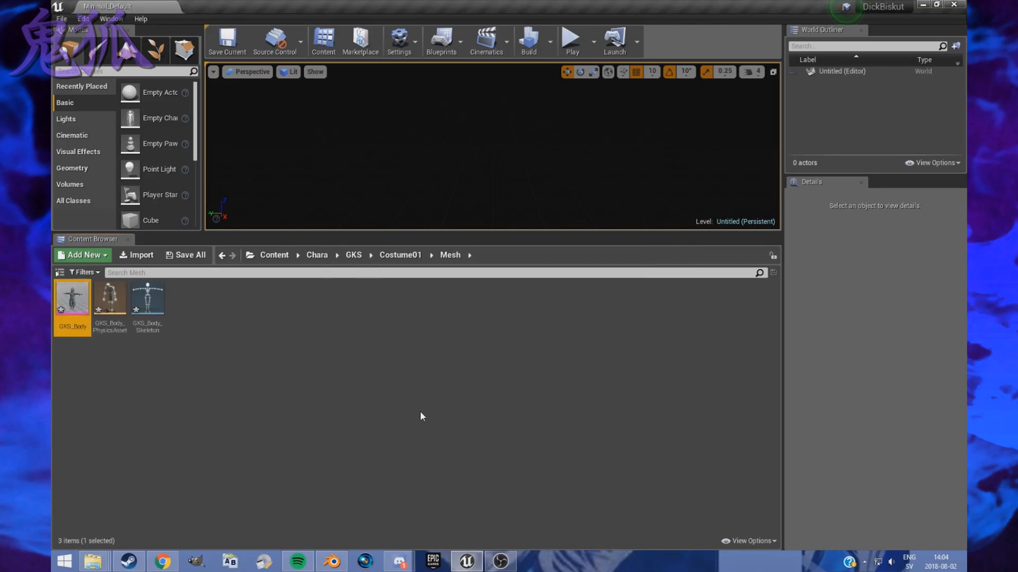
- Switch back to File Explorer and bring GKD_Body.fbx and GKL_Body.fbx together into the project's Mesh folder
{"action": "mouse_move", "coordinate": [93, 562]}
{"action": "left_click", "coordinate": [358, 504]}
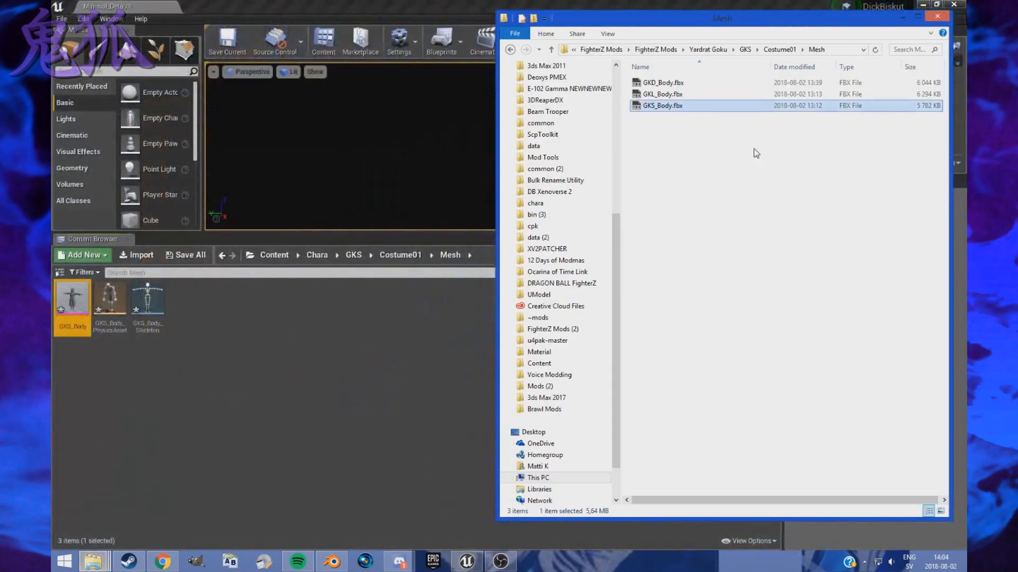
{"action": "left_click", "coordinate": [675, 95]}
{"action": "left_click", "coordinate": [674, 83], "text": "ctrl"}
{"action": "left_click", "coordinate": [697, 277]}
{"action": "left_click", "coordinate": [673, 94]}
{"action": "left_click", "coordinate": [663, 84], "text": "ctrl"}
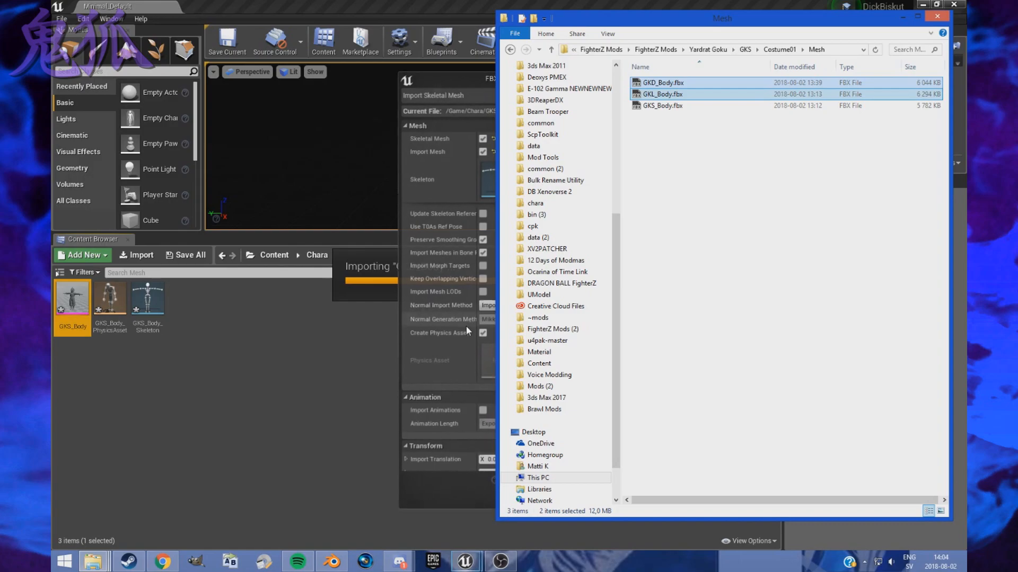
{"action": "left_click", "coordinate": [472, 89]}
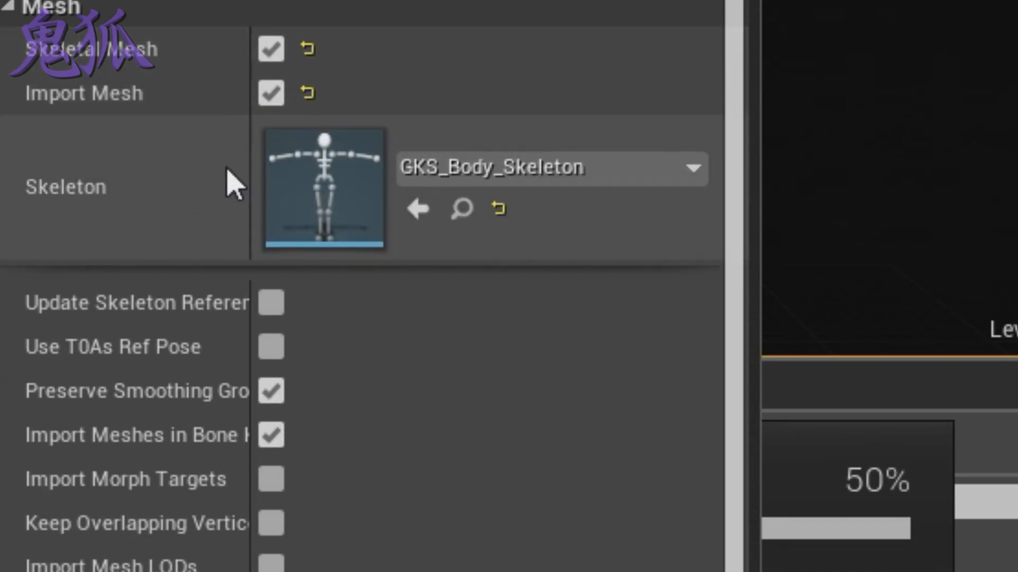
- Check that Skeleton is GKS_Body_Skeleton and import both the GKD_Body and GKL_Body meshes with these options
{"action": "left_click", "coordinate": [518, 175]}
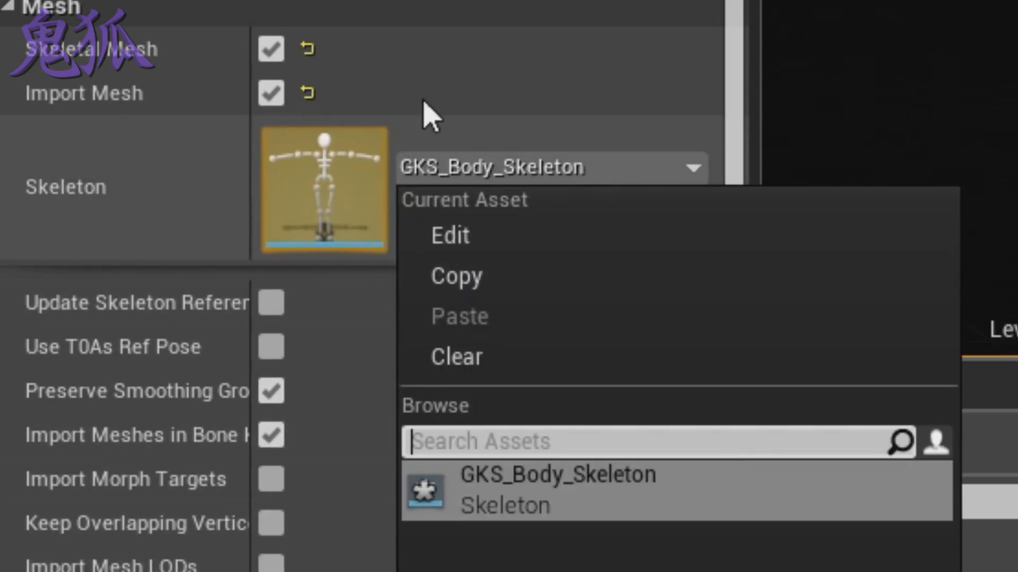
{"action": "left_click", "coordinate": [747, 74]}
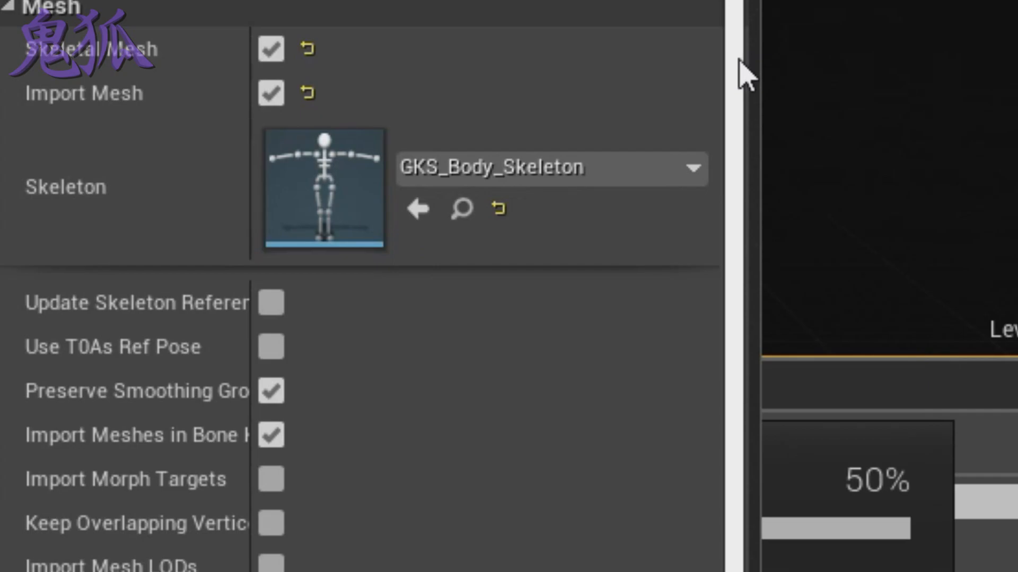
{"action": "left_click_drag", "start_coordinate": [741, 60], "coordinate": [738, 421]}
{"action": "left_click", "coordinate": [530, 485]}
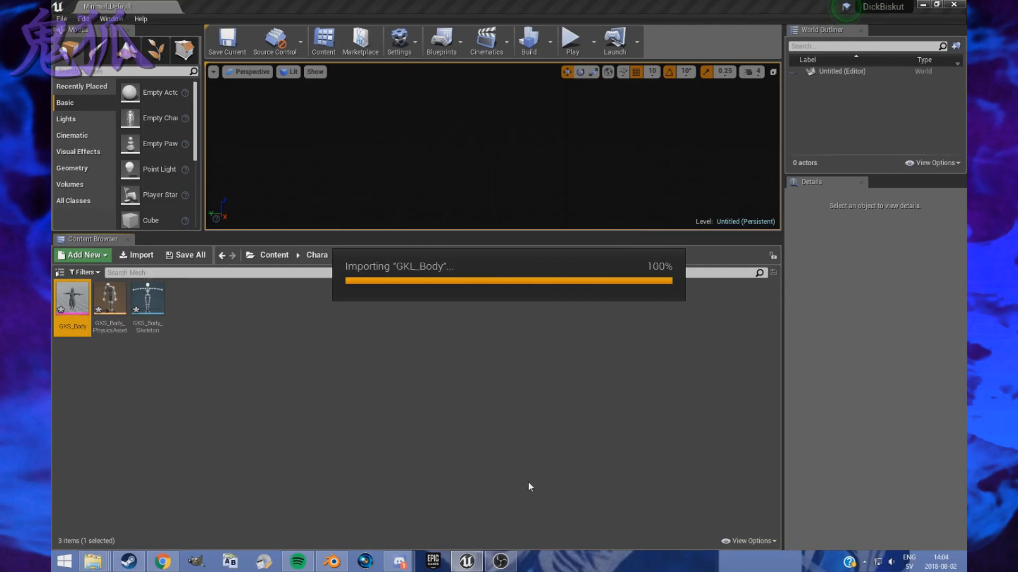
{"action": "left_click", "coordinate": [250, 436]}
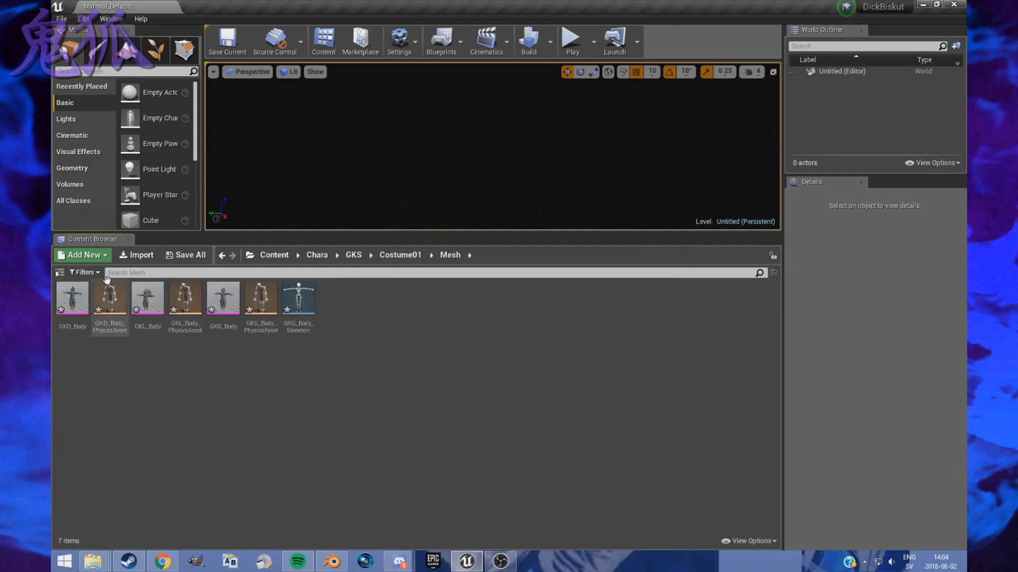
- Open the imported body meshes, starting with GKS_Body, and inspect their material slots and previews
{"action": "double_click", "coordinate": [221, 298]}
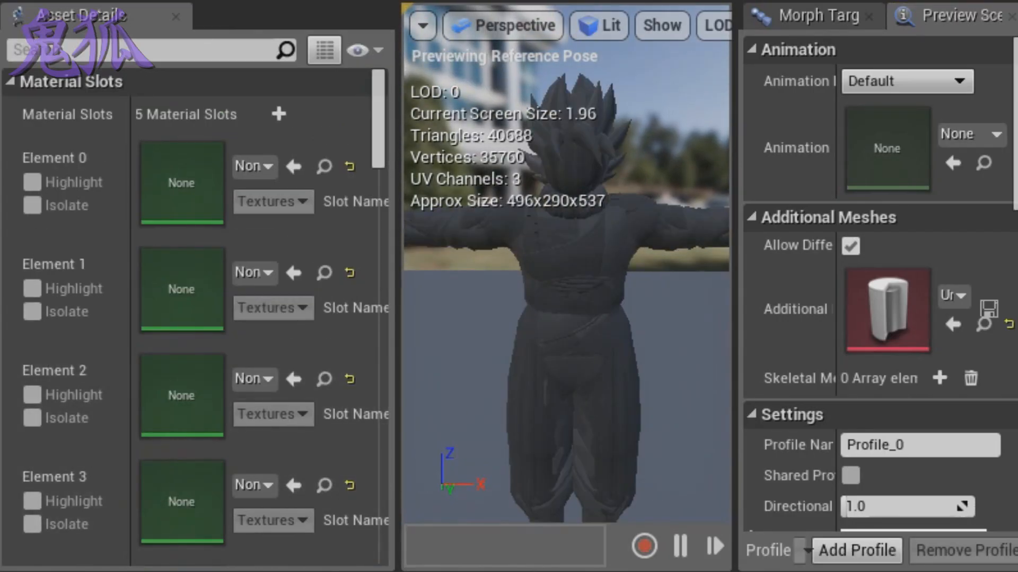
{"action": "scroll", "coordinate": [573, 352], "scroll_direction": "up", "scroll_amount": 6}
{"action": "scroll", "coordinate": [577, 343], "scroll_direction": "down", "scroll_amount": 2}
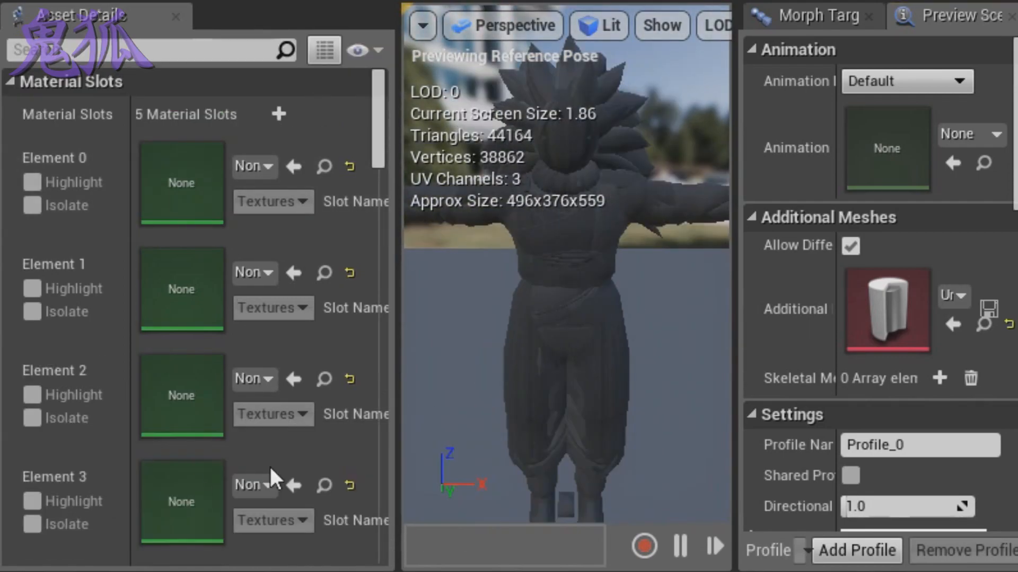
{"action": "scroll", "coordinate": [568, 352], "scroll_direction": "up", "scroll_amount": 6}
{"action": "scroll", "coordinate": [567, 352], "scroll_direction": "down", "scroll_amount": 2}
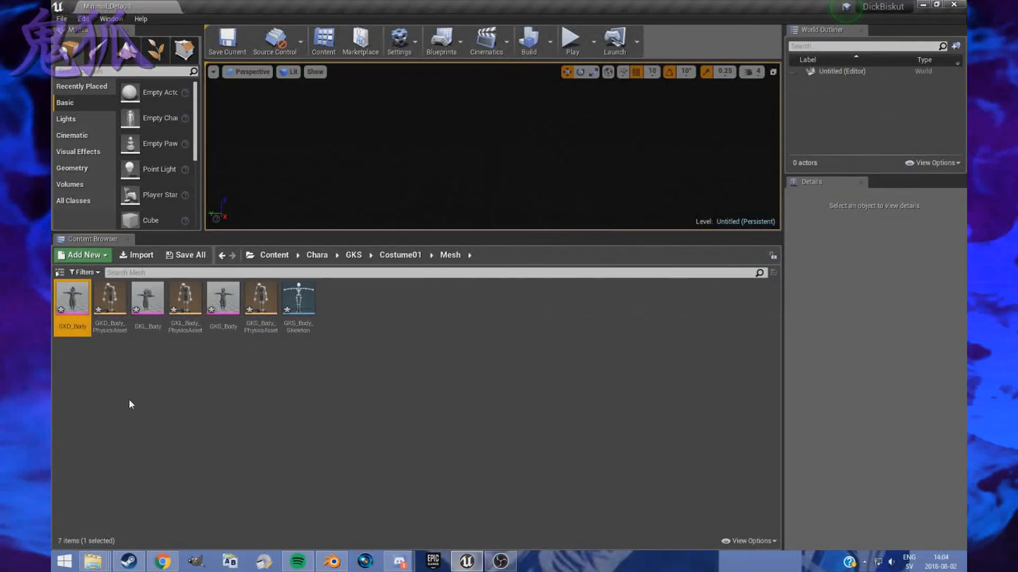
{"action": "left_click", "coordinate": [130, 400]}
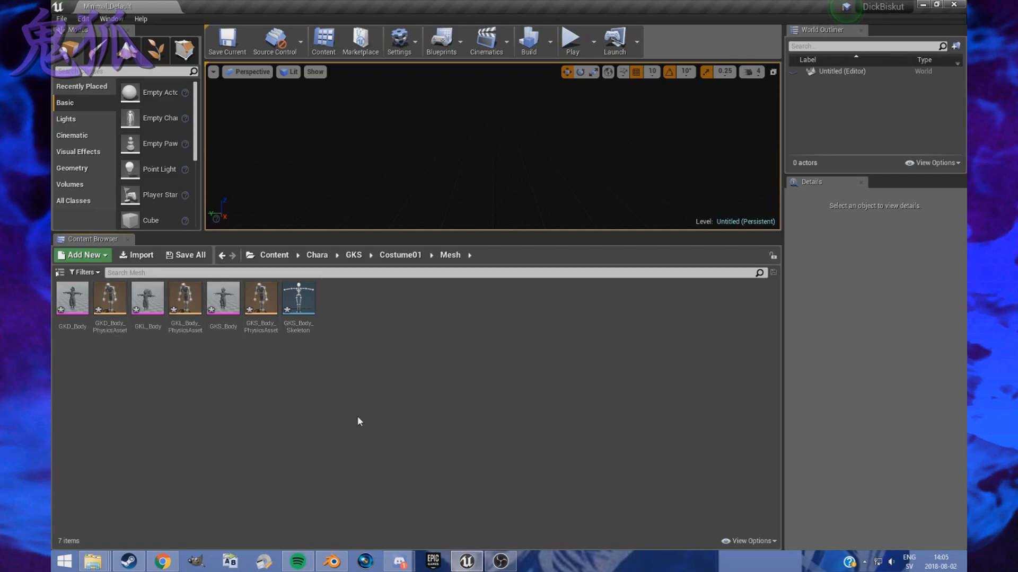
- Review the Material and Mesh folders inside Costume01
{"action": "left_click", "coordinate": [403, 256]}
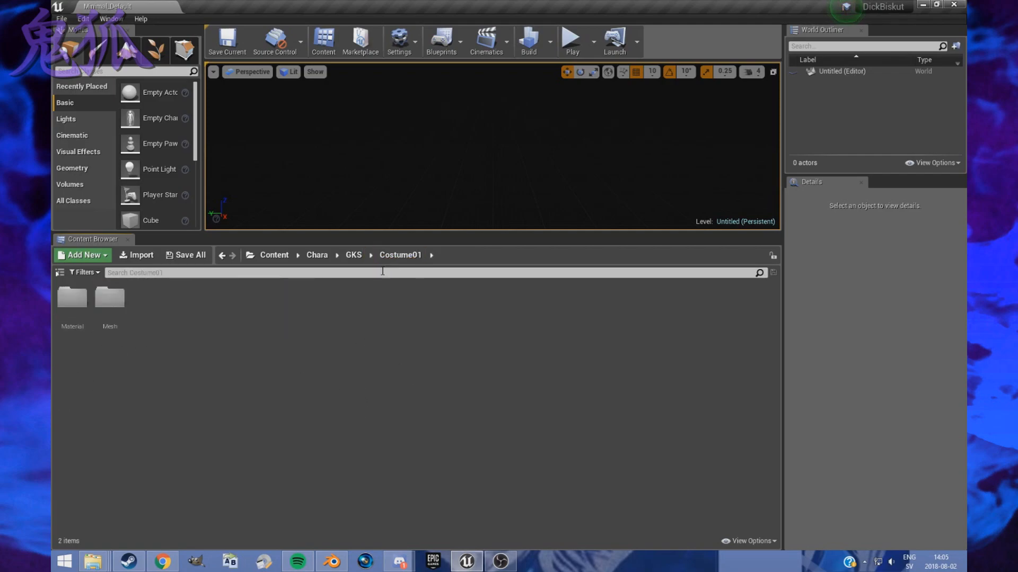
{"action": "double_click", "coordinate": [72, 298]}
{"action": "left_click", "coordinate": [400, 255]}
{"action": "double_click", "coordinate": [110, 298]}
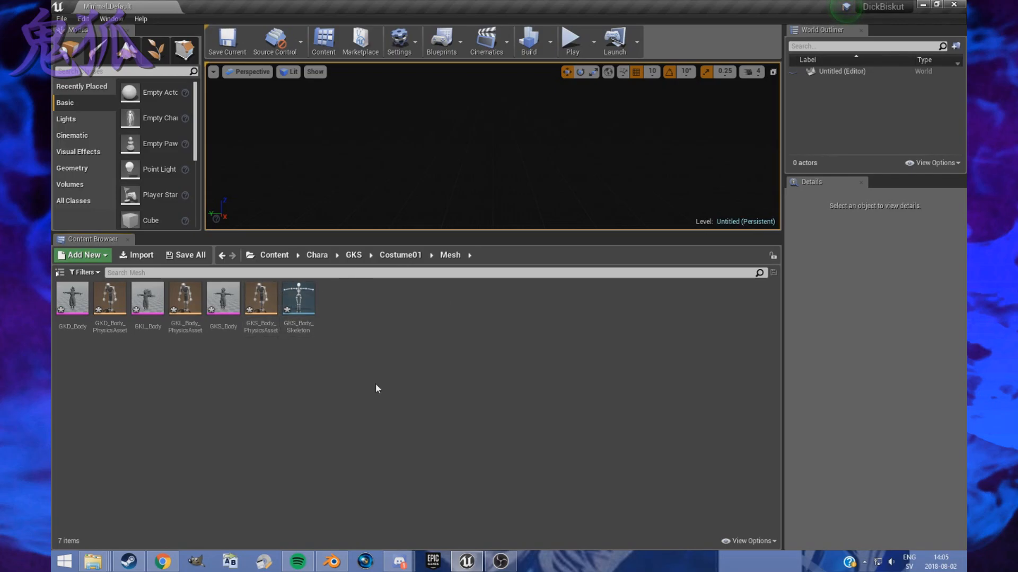
- Look through the platform choices for packaging the project, including Windows
{"action": "left_click", "coordinate": [61, 18]}
{"action": "mouse_move", "coordinate": [147, 195]}
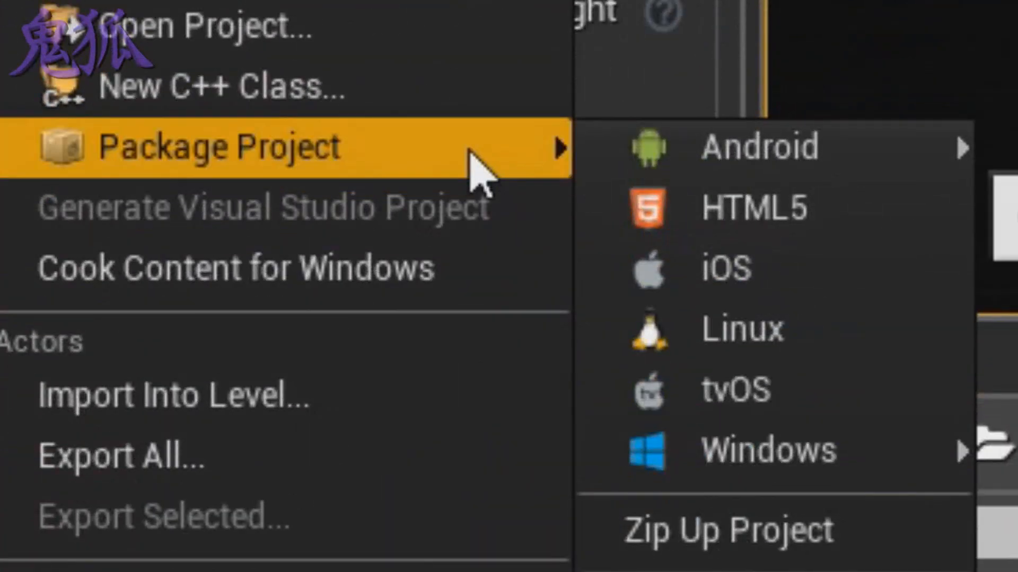
{"action": "mouse_move", "coordinate": [910, 450]}
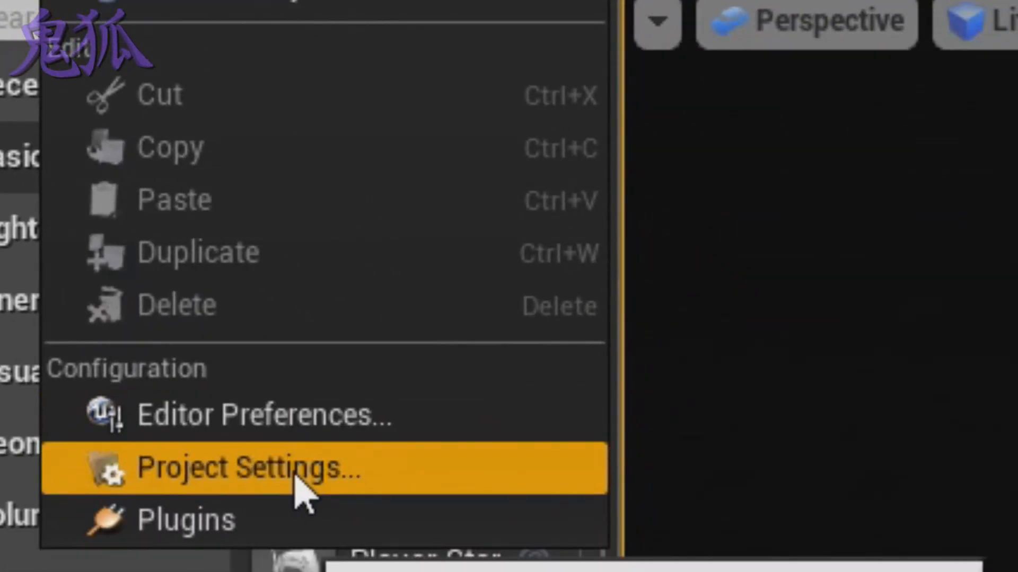
- Turn off Use Pak File in the project's packaging settings
{"action": "left_click", "coordinate": [295, 476]}
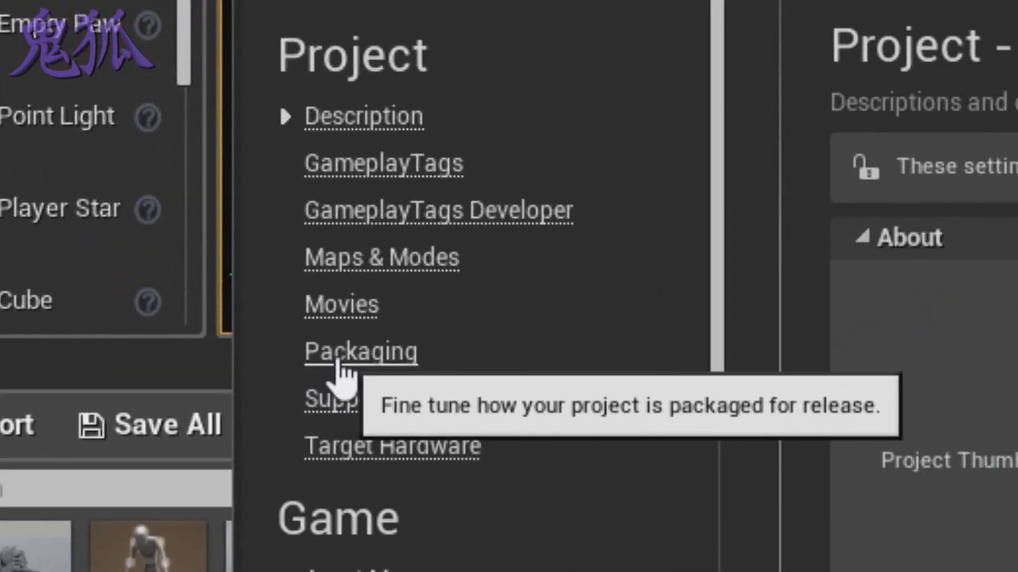
{"action": "left_click", "coordinate": [339, 365]}
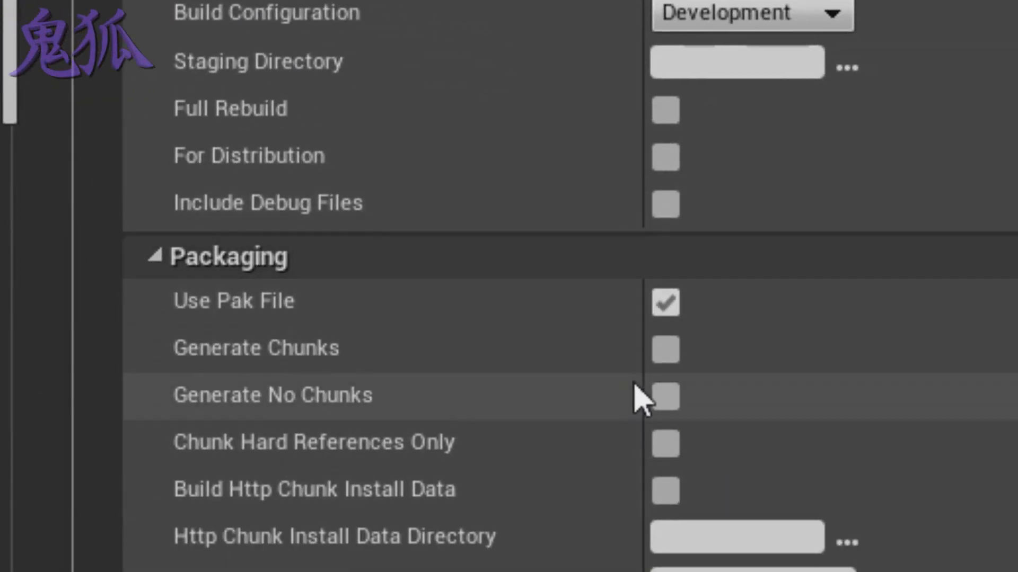
{"action": "left_click", "coordinate": [663, 304]}
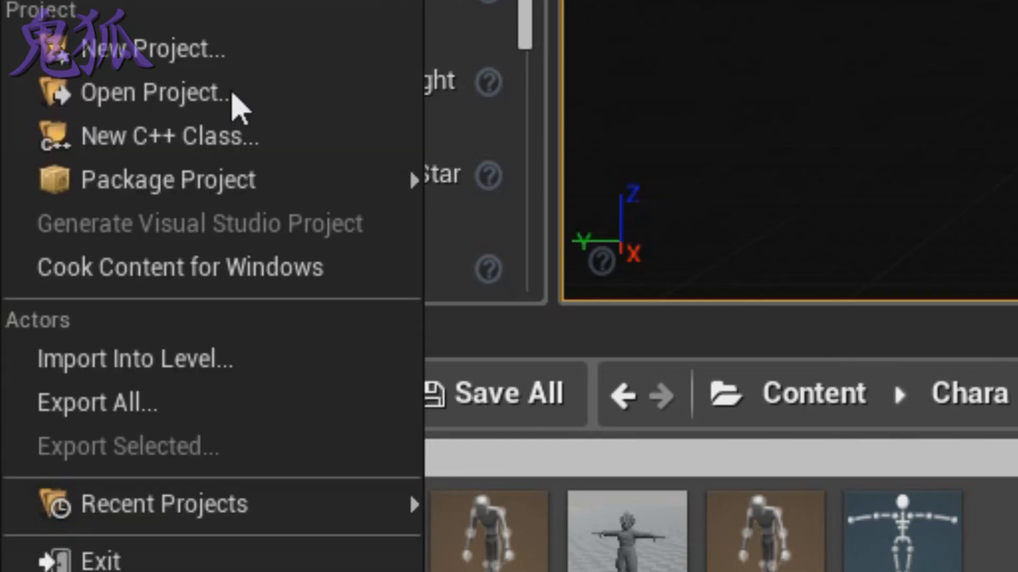
- Start packaging the project for Windows (64-bit)
{"action": "mouse_move", "coordinate": [270, 190]}
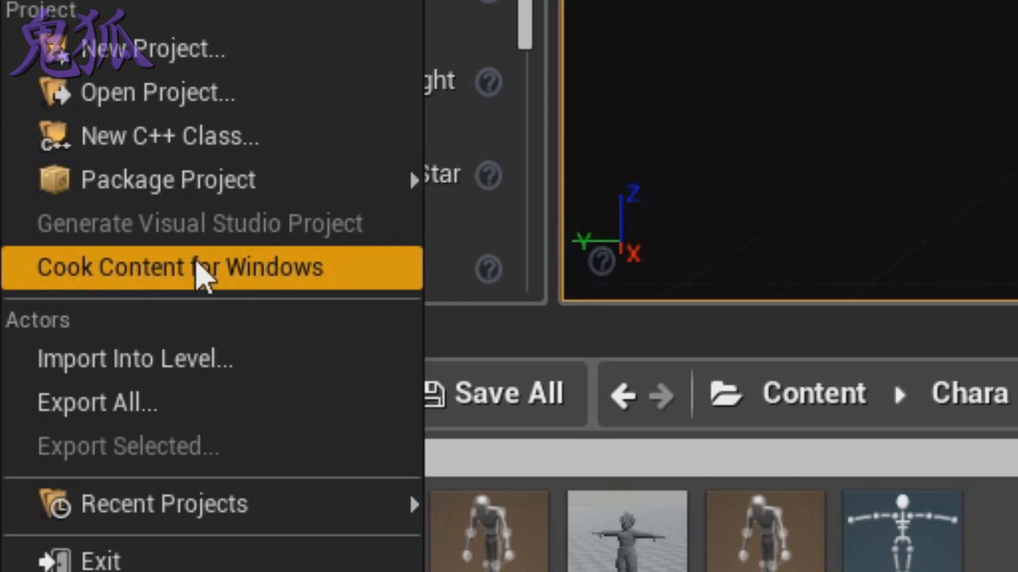
{"action": "mouse_move", "coordinate": [157, 192]}
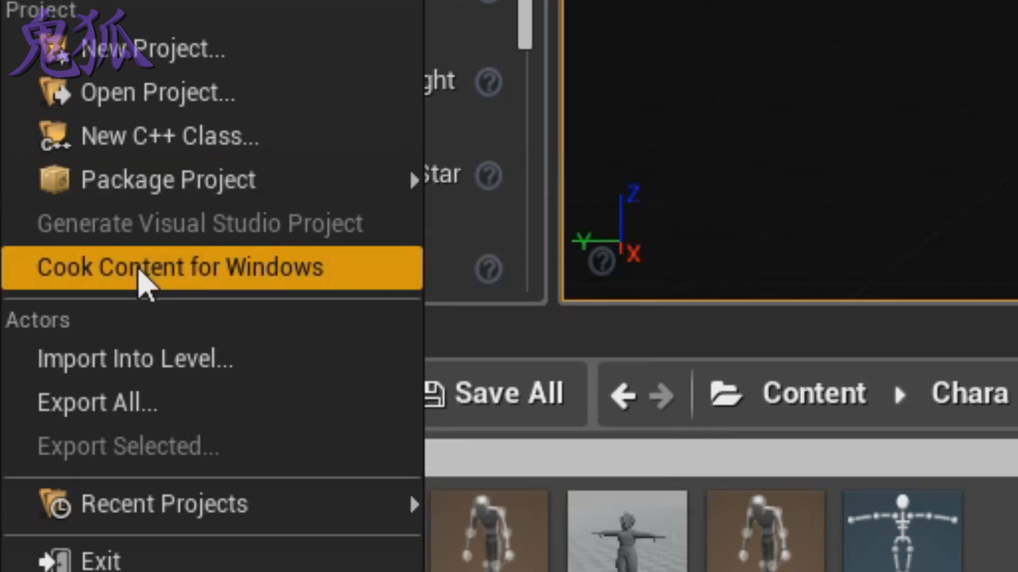
{"action": "mouse_move", "coordinate": [204, 190]}
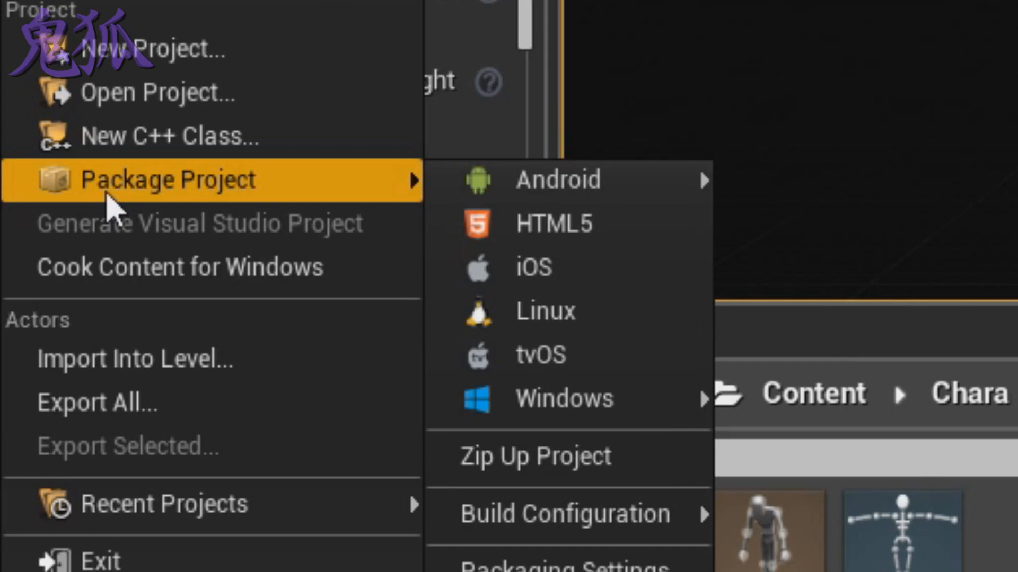
{"action": "mouse_move", "coordinate": [602, 405]}
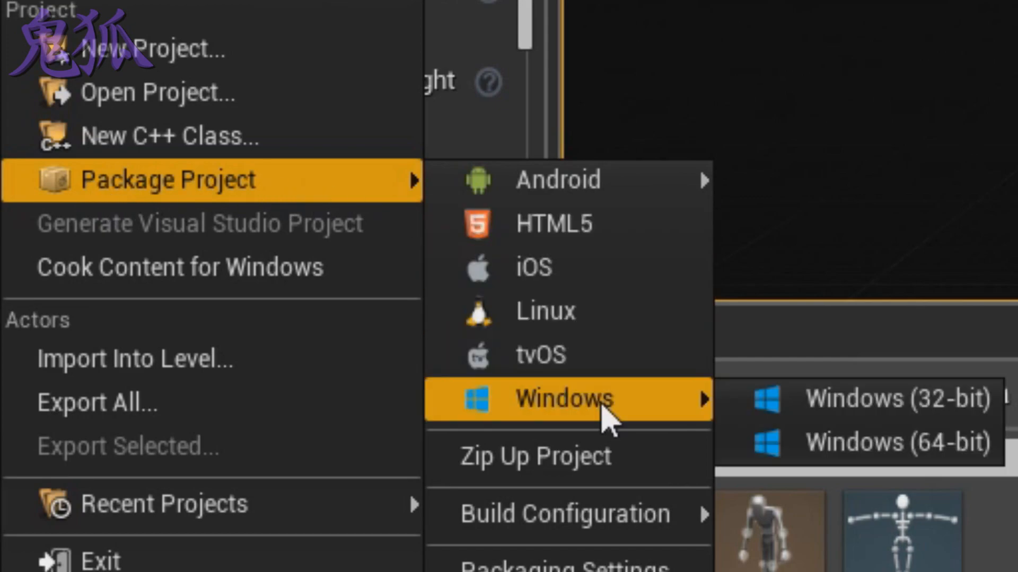
{"action": "left_click", "coordinate": [872, 444]}
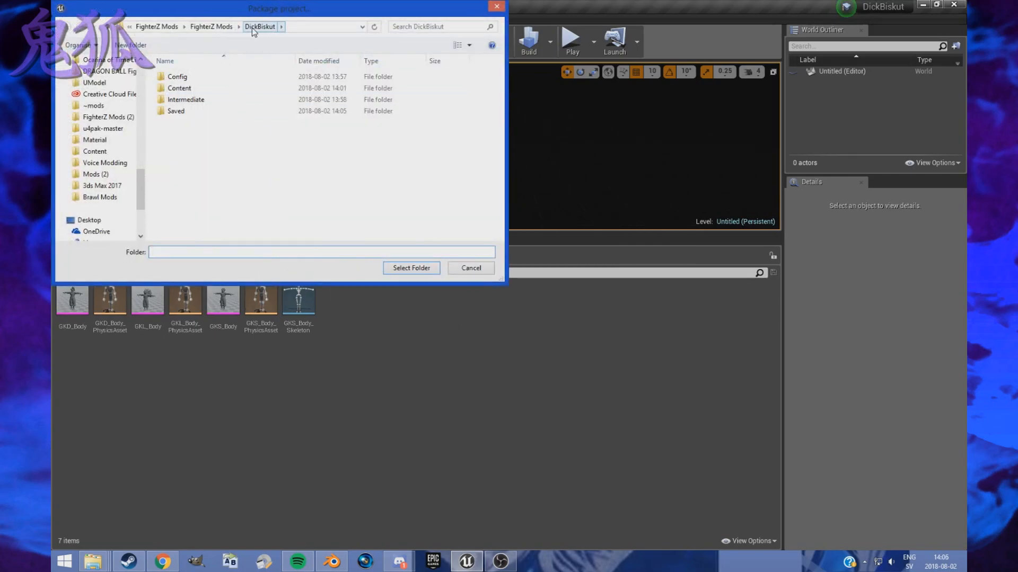
- Create a folder named sukduk inside FighterZ Mods and package the project into it
{"action": "left_click", "coordinate": [212, 27]}
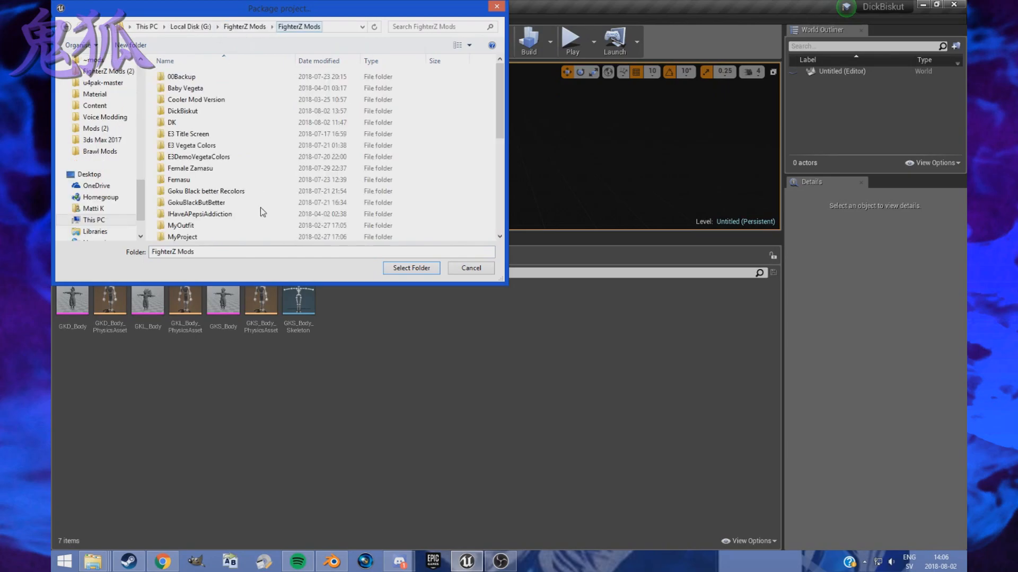
{"action": "key", "text": "ctrl+shift+n"}
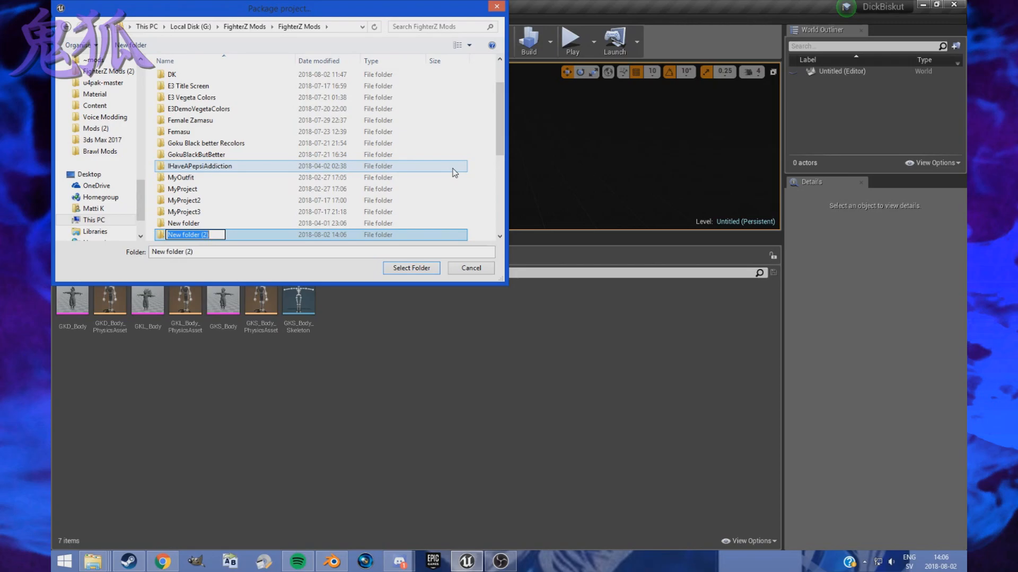
{"action": "type", "text": "sukduk"}
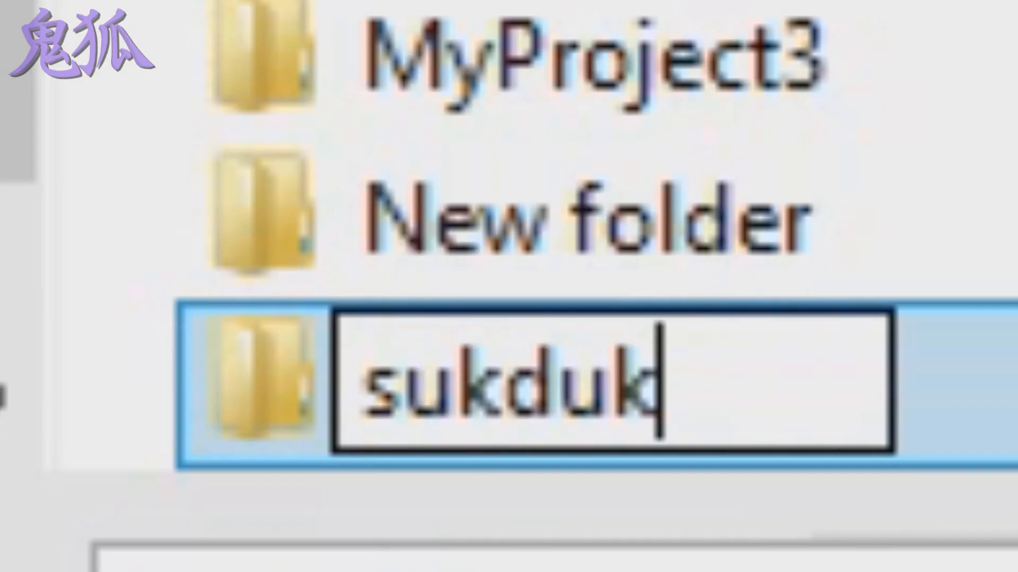
{"action": "key", "text": "Return"}
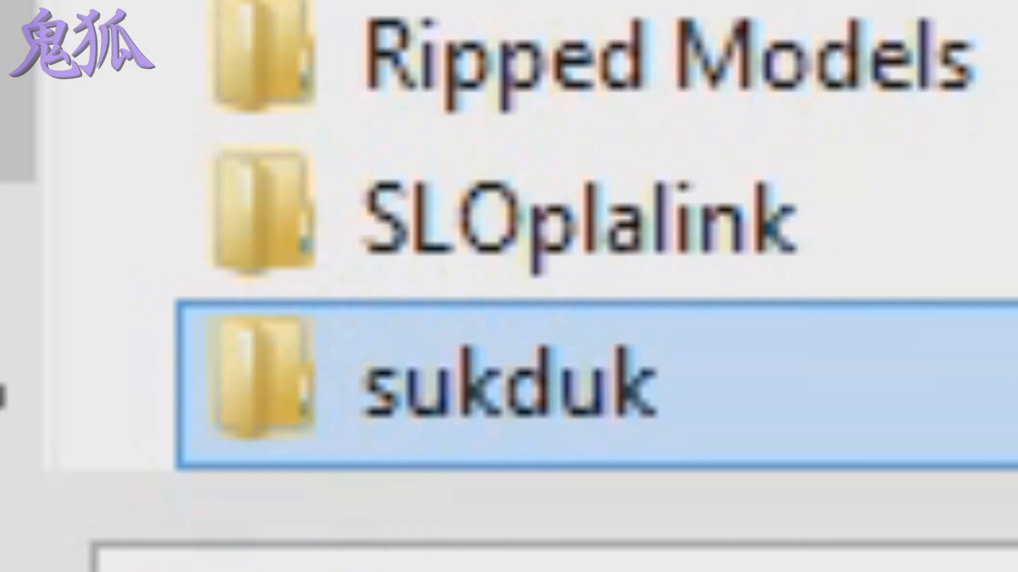
{"action": "key", "text": "Return"}
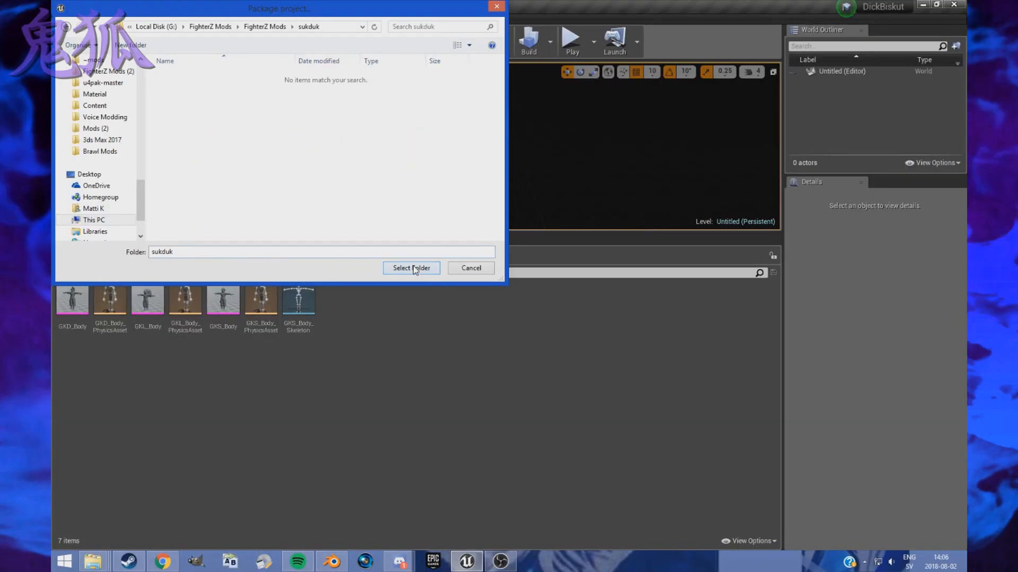
{"action": "left_click", "coordinate": [413, 268]}
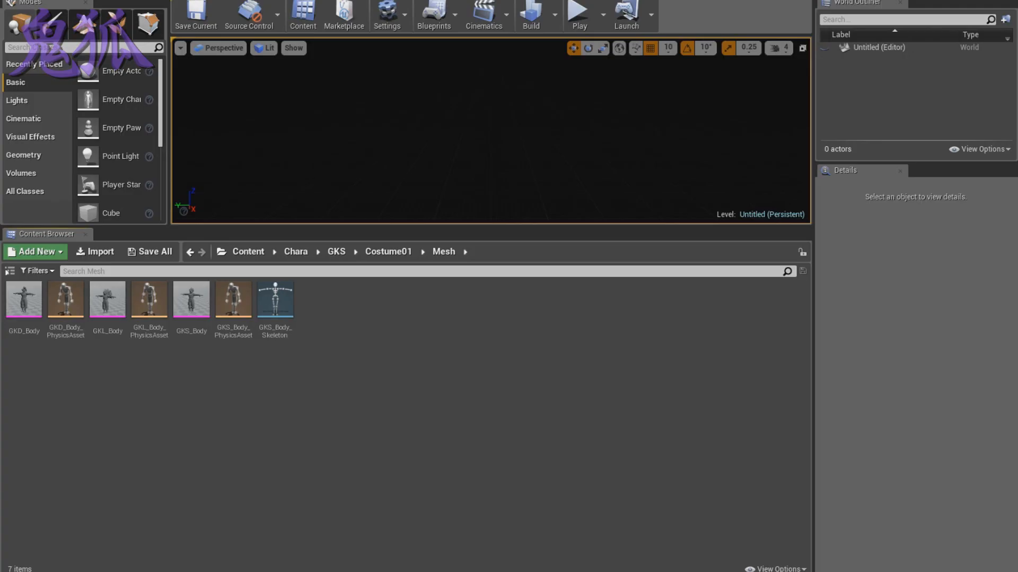
- Switch to File Explorer and bring up the ~mods and u4pak-master folder windows side by side
{"action": "mouse_move", "coordinate": [93, 561]}
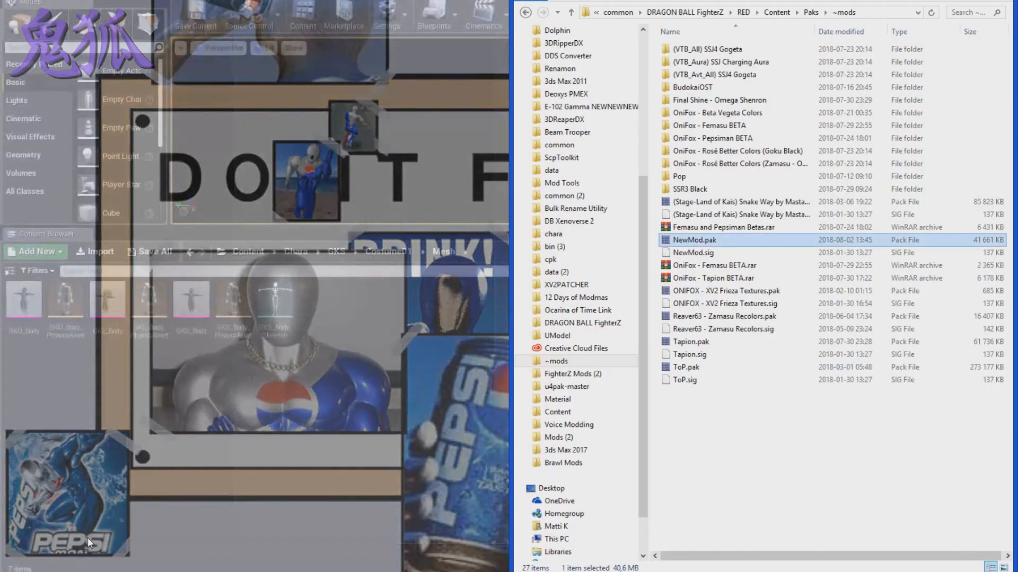
{"action": "left_click", "coordinate": [85, 542]}
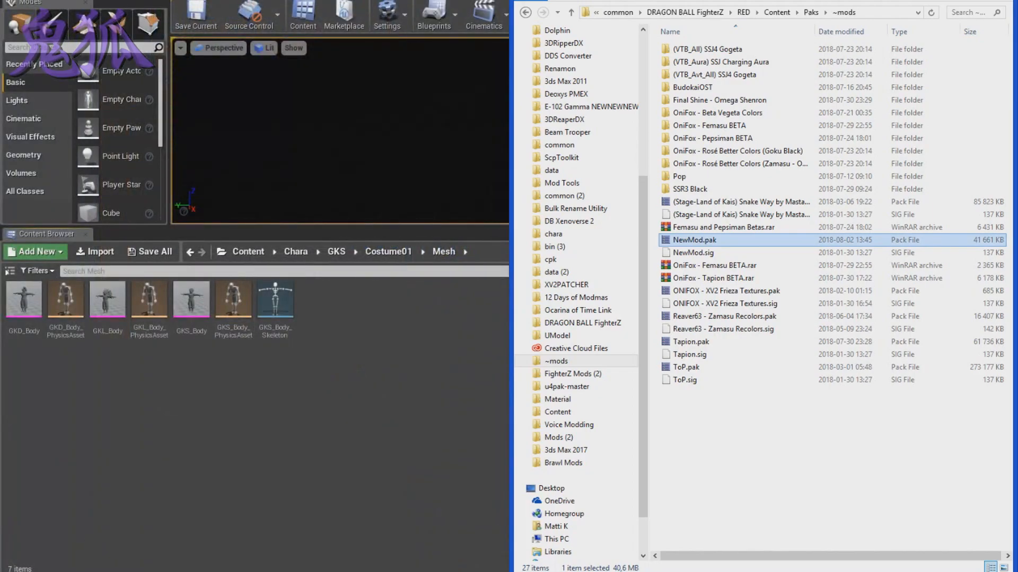
{"action": "mouse_move", "coordinate": [212, 570]}
{"action": "left_click", "coordinate": [234, 554]}
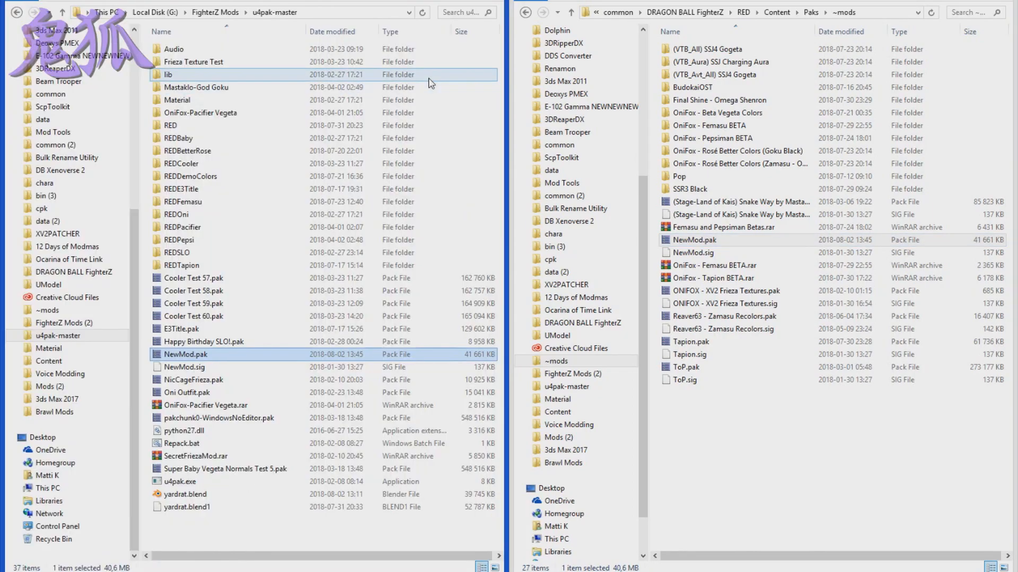
{"action": "left_click", "coordinate": [789, 508]}
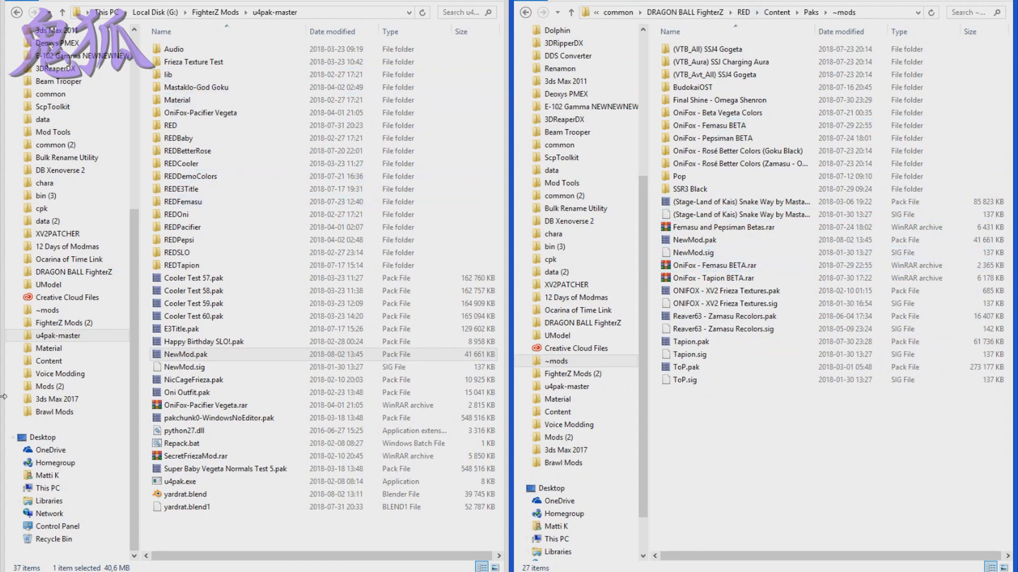
- Bring up the Mesh folder window and a new File Explorer window, and arrange them side by side
{"action": "left_click", "coordinate": [67, 571]}
{"action": "left_click", "coordinate": [324, 532]}
{"action": "left_click", "coordinate": [66, 571]}
{"action": "right_click", "coordinate": [66, 571]}
{"action": "left_click", "coordinate": [42, 531]}
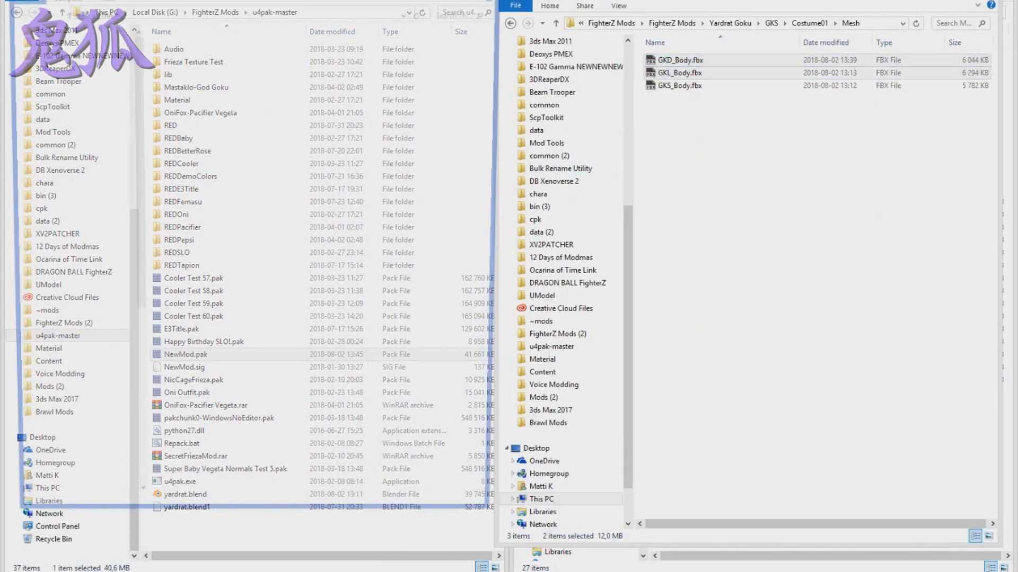
{"action": "left_click_drag", "start_coordinate": [764, 0], "coordinate": [1017, 0]}
{"action": "left_click", "coordinate": [805, 147]}
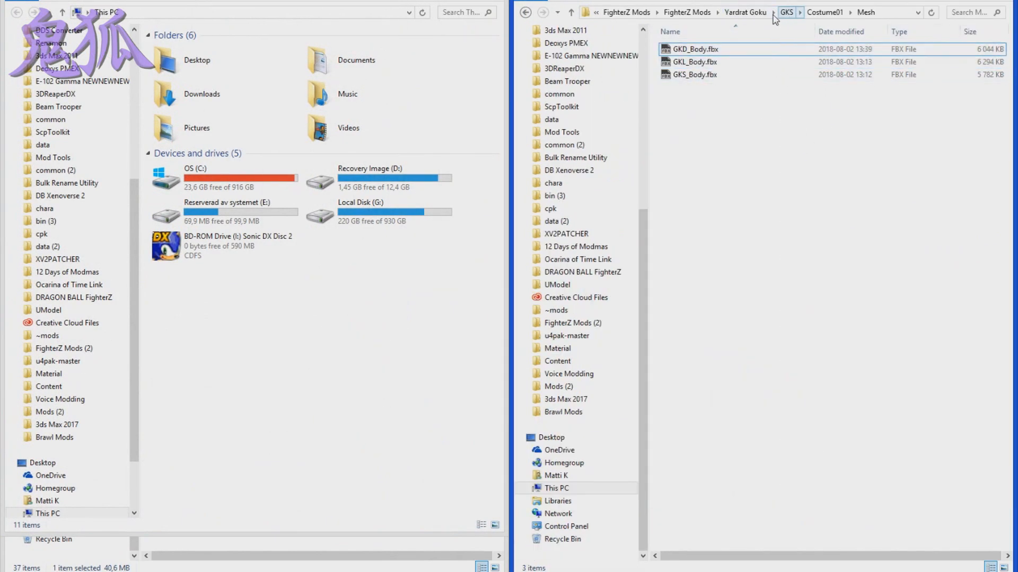
- Go from the Mesh folder to FighterZ Mods and open WindowsNoEditor inside the sukduk folder
{"action": "left_click", "coordinate": [687, 12]}
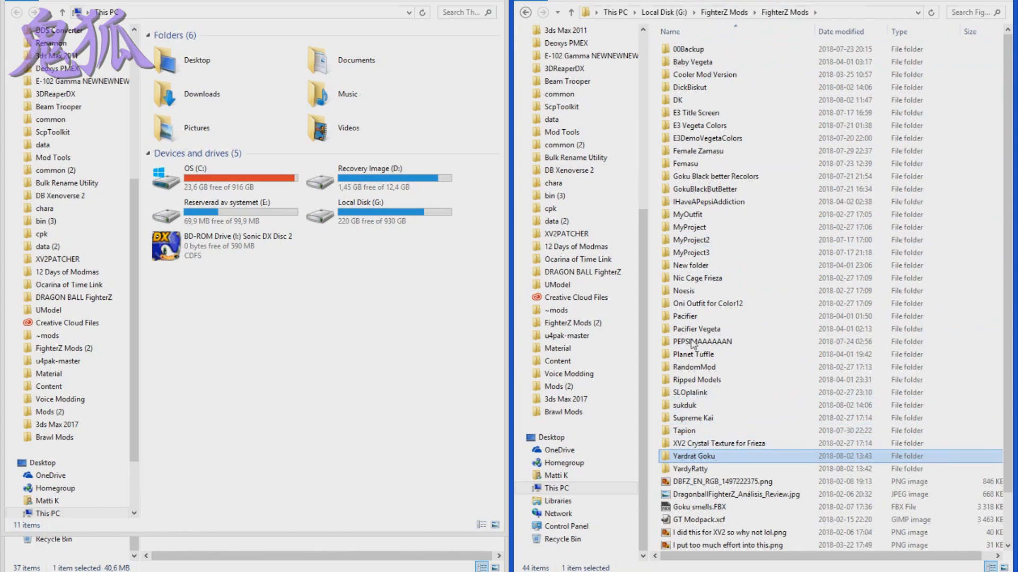
{"action": "double_click", "coordinate": [684, 405]}
{"action": "double_click", "coordinate": [689, 49]}
{"action": "key", "text": "Down"}
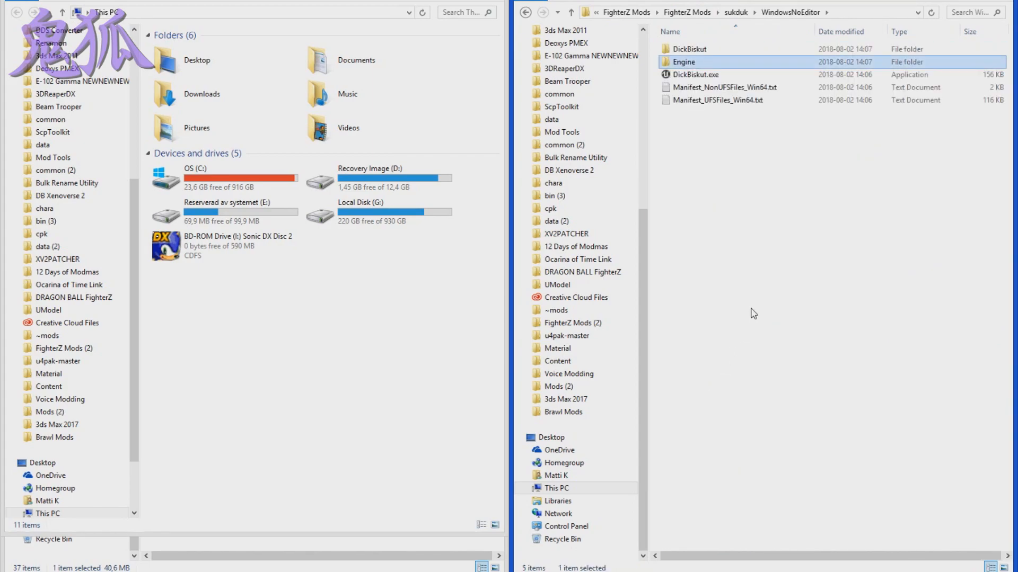
{"action": "key", "text": "Return"}
{"action": "key", "text": "Down"}
{"action": "key", "text": "Down"}
{"action": "key", "text": "Return"}
{"action": "key", "text": "Down"}
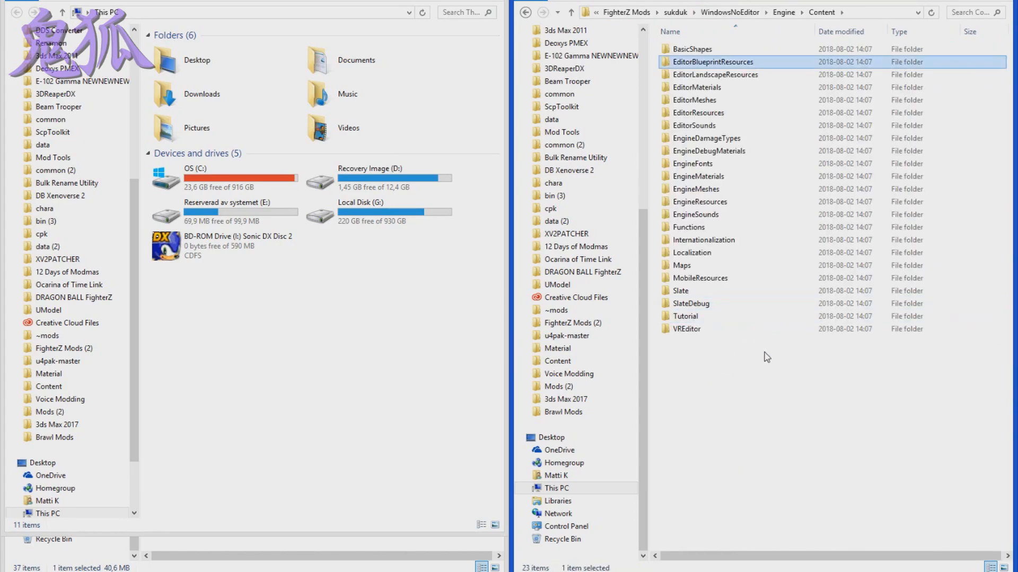
{"action": "key", "text": "BackSpace"}
- Open the Content folder of the packaged DickBiskut project, check its Chara folder and return to Content
{"action": "key", "text": "BackSpace"}
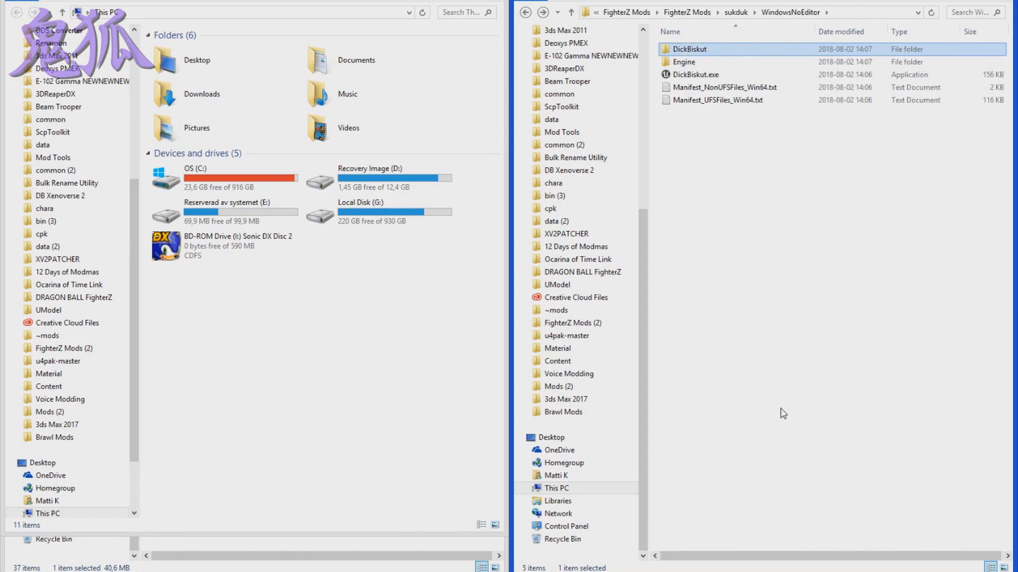
{"action": "key", "text": "Up"}
{"action": "key", "text": "Return"}
{"action": "key", "text": "Down"}
{"action": "key", "text": "Down"}
{"action": "key", "text": "Return"}
{"action": "key", "text": "Down"}
{"action": "key", "text": "Return"}
{"action": "key", "text": "BackSpace"}
{"action": "key", "text": "Return"}
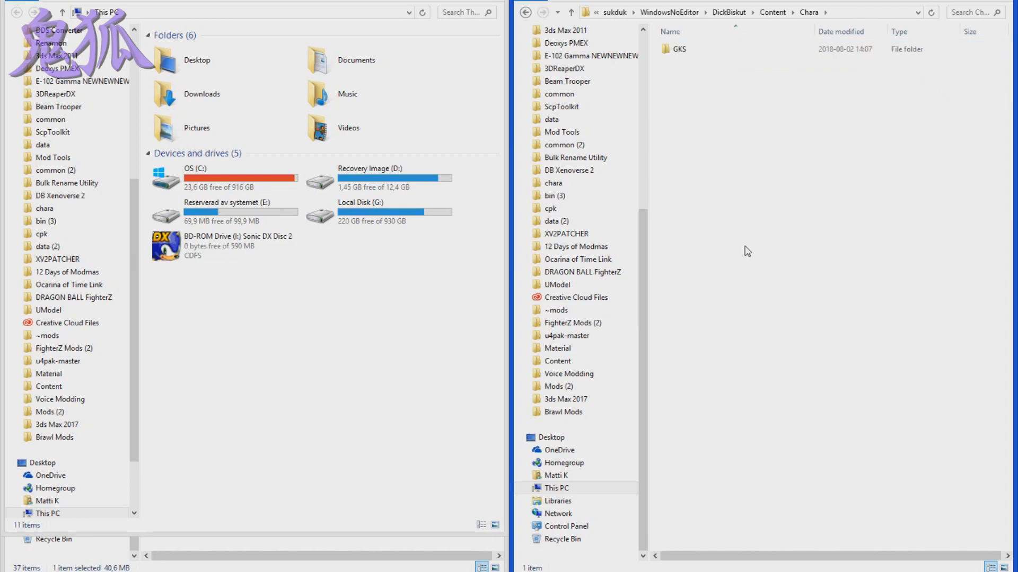
{"action": "left_click", "coordinate": [680, 50]}
{"action": "left_click", "coordinate": [772, 12]}
{"action": "left_click", "coordinate": [693, 100]}
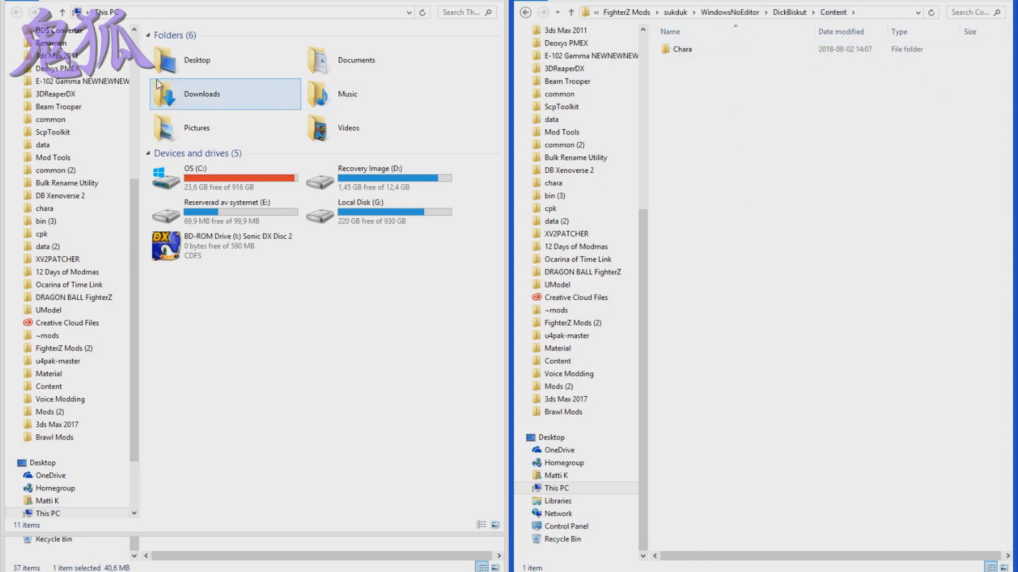
- Swap the two File Explorer windows so the packaged Content folder and This PC stay side by side
{"action": "left_click_drag", "start_coordinate": [686, 0], "coordinate": [261, 41]}
{"action": "left_click_drag", "start_coordinate": [276, 0], "coordinate": [1017, 1]}
{"action": "left_click_drag", "start_coordinate": [460, 53], "coordinate": [2, 74]}
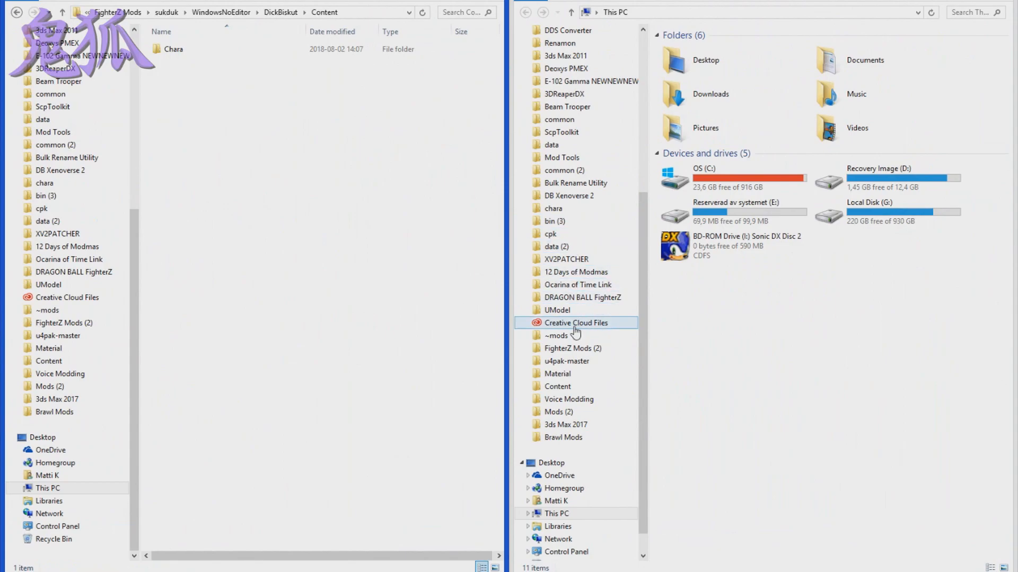
- Open the Content folder inside RED in u4pak-master in the This PC window
{"action": "left_click", "coordinate": [570, 362]}
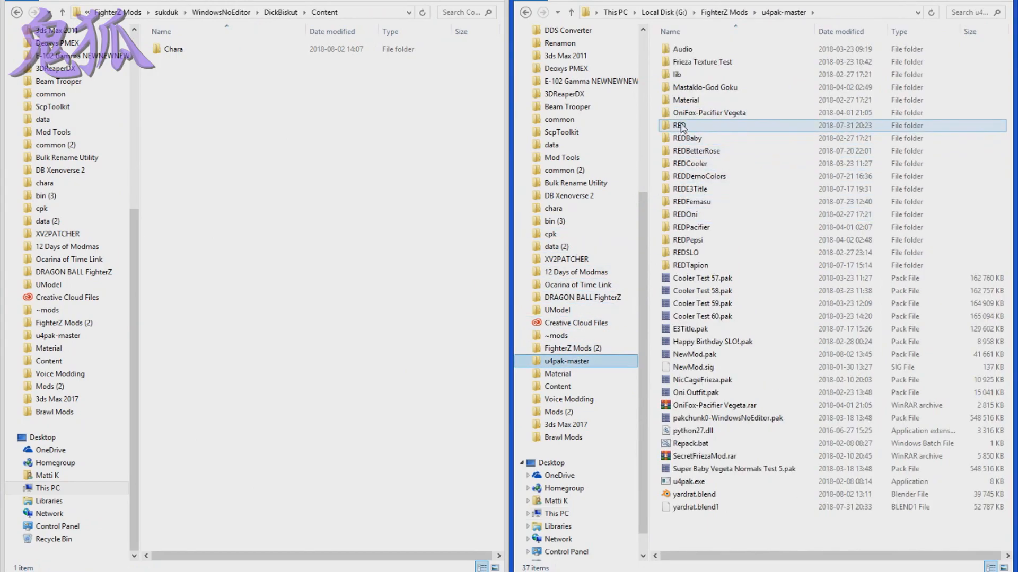
{"action": "double_click", "coordinate": [681, 126]}
{"action": "key", "text": "Down"}
{"action": "key", "text": "Return"}
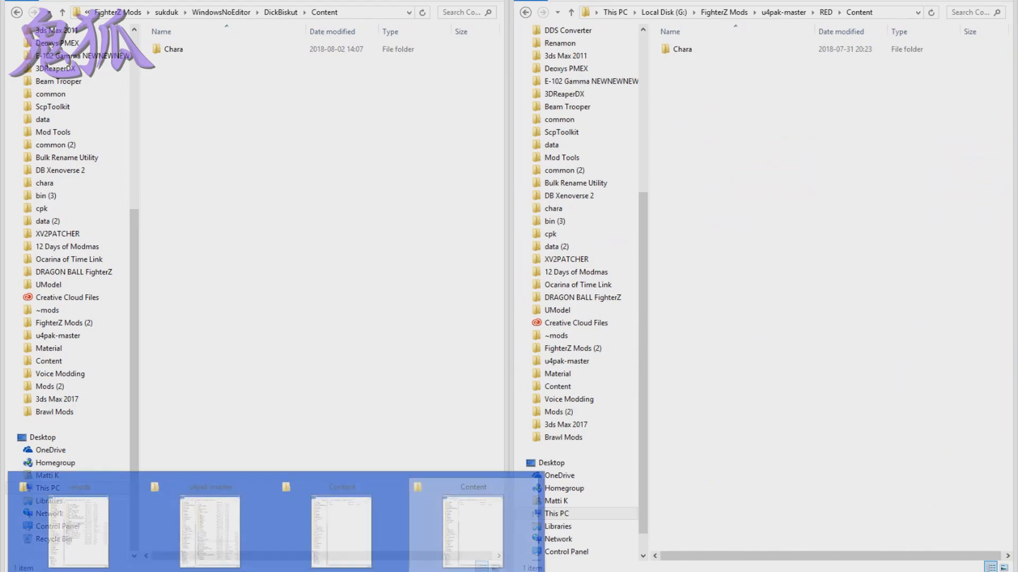
- Bring the u4pak-master window forward and locate the Repack.bat file in it
{"action": "mouse_move", "coordinate": [222, 529]}
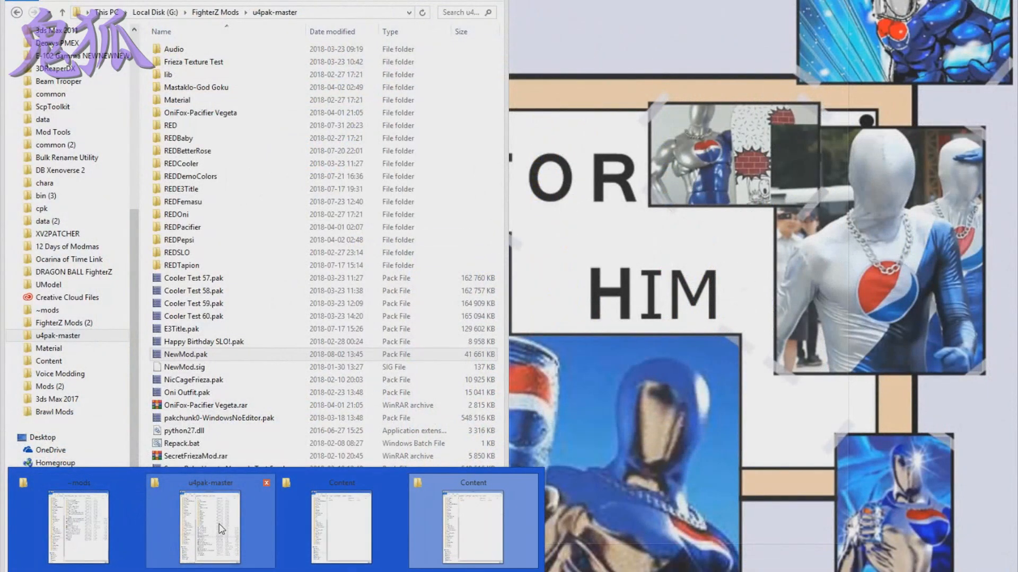
{"action": "left_click", "coordinate": [221, 529]}
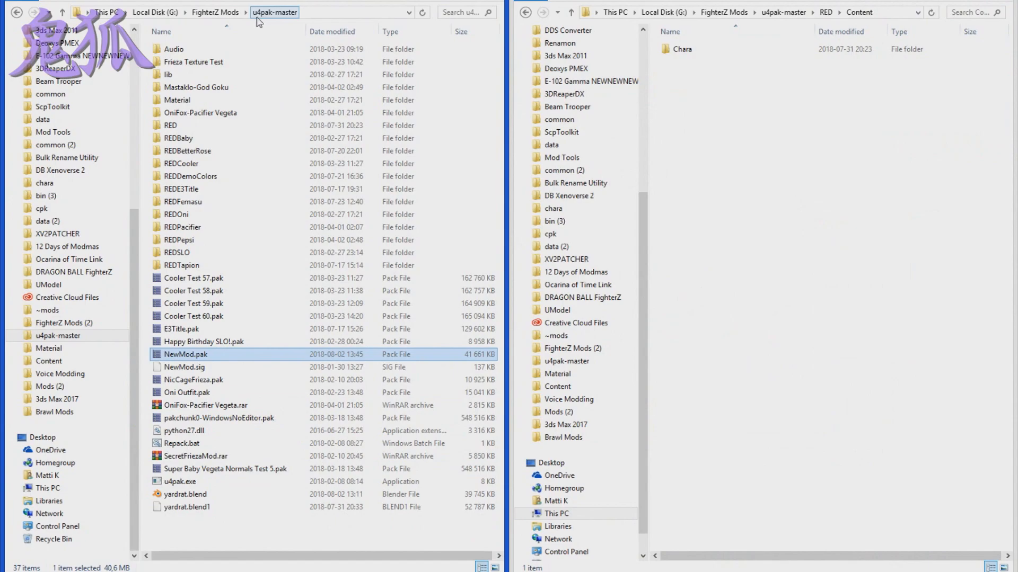
{"action": "left_click", "coordinate": [182, 444]}
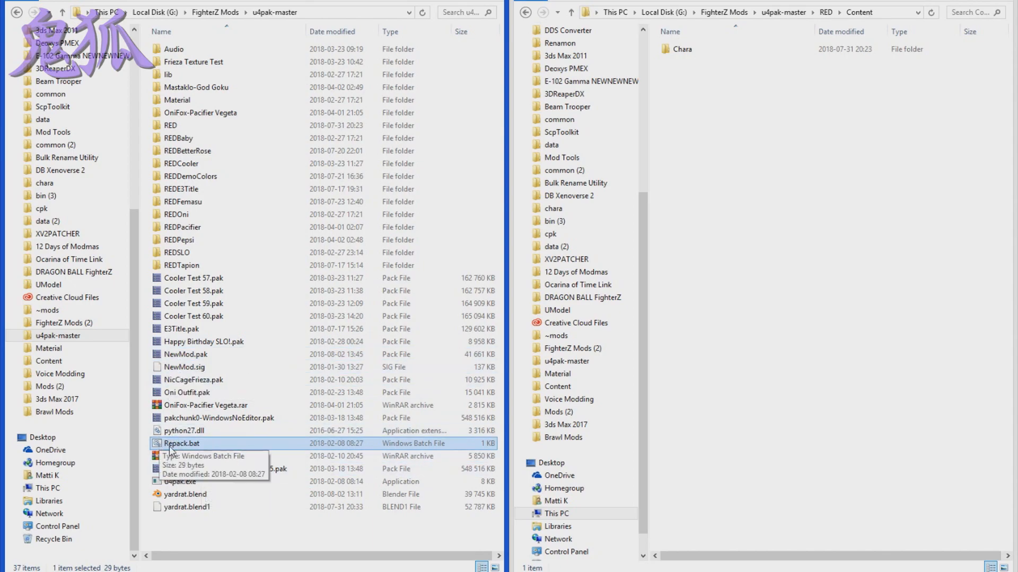
{"action": "left_click", "coordinate": [744, 229]}
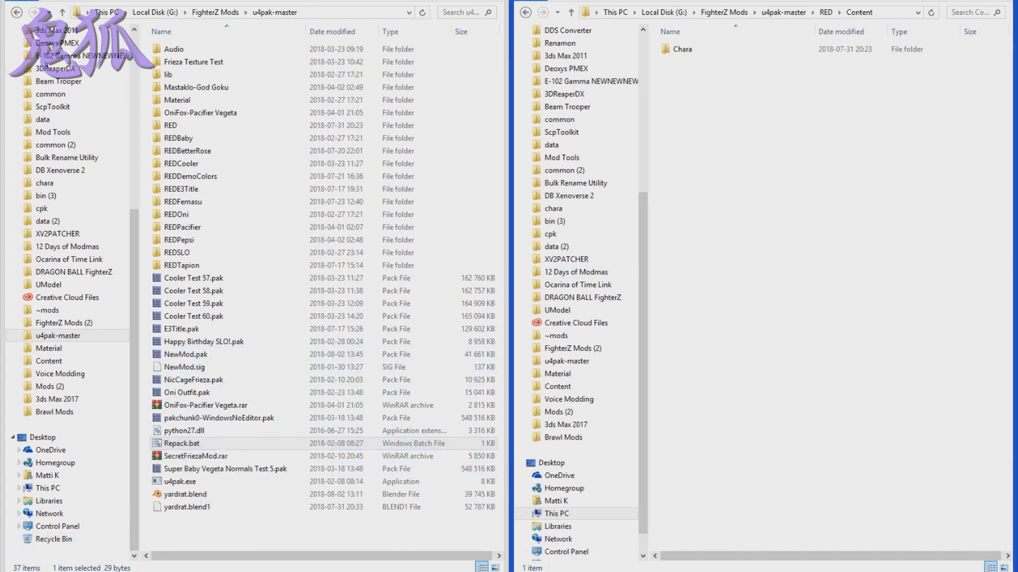
- Review the ~mods folder and return to the packaged Content folder beside the RED Content folder
{"action": "left_click", "coordinate": [121, 571]}
{"action": "left_click", "coordinate": [79, 520]}
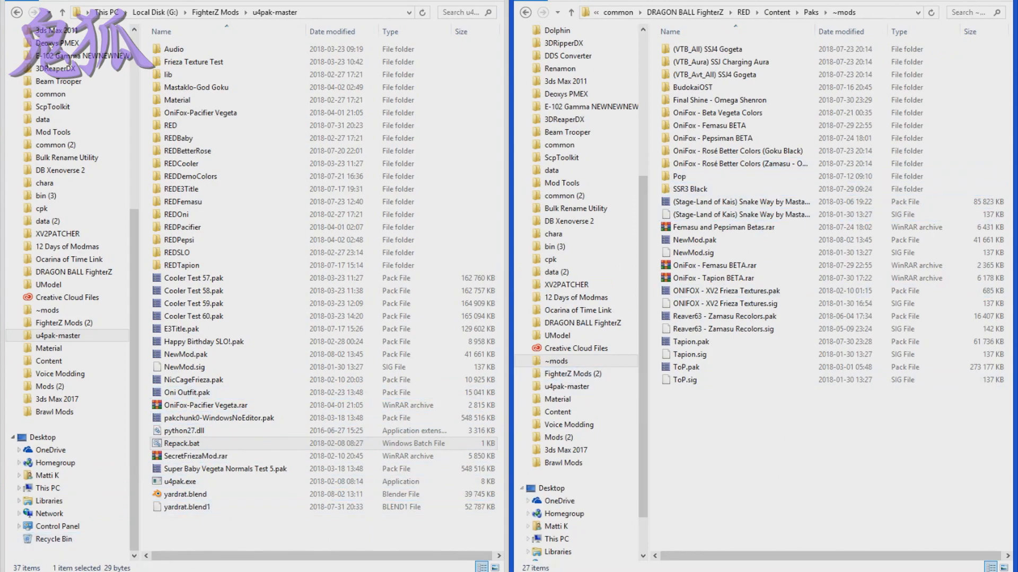
{"action": "left_click", "coordinate": [122, 571]}
{"action": "left_click", "coordinate": [288, 508]}
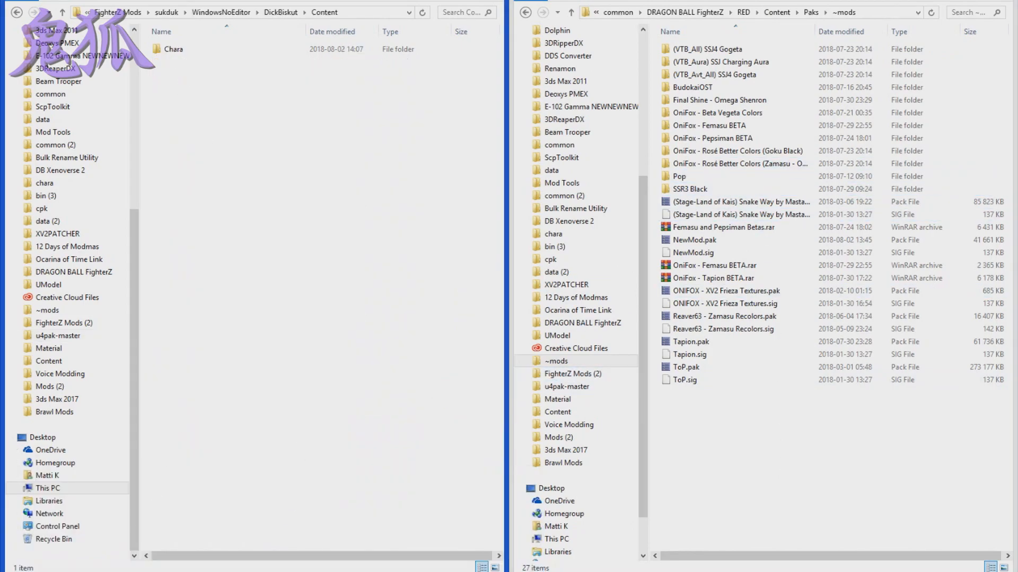
{"action": "left_click", "coordinate": [122, 571]}
{"action": "left_click", "coordinate": [477, 513]}
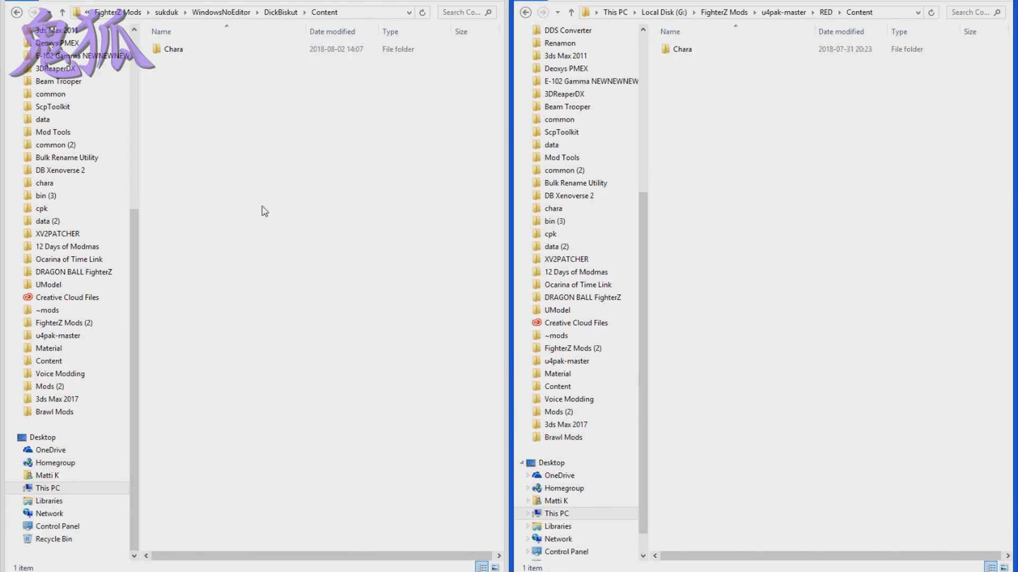
- Copy the packaged Chara folder into the Content folder inside RED, replacing the files with the same names
{"action": "left_click", "coordinate": [262, 211]}
{"action": "left_click", "coordinate": [175, 52]}
{"action": "left_click", "coordinate": [780, 181]}
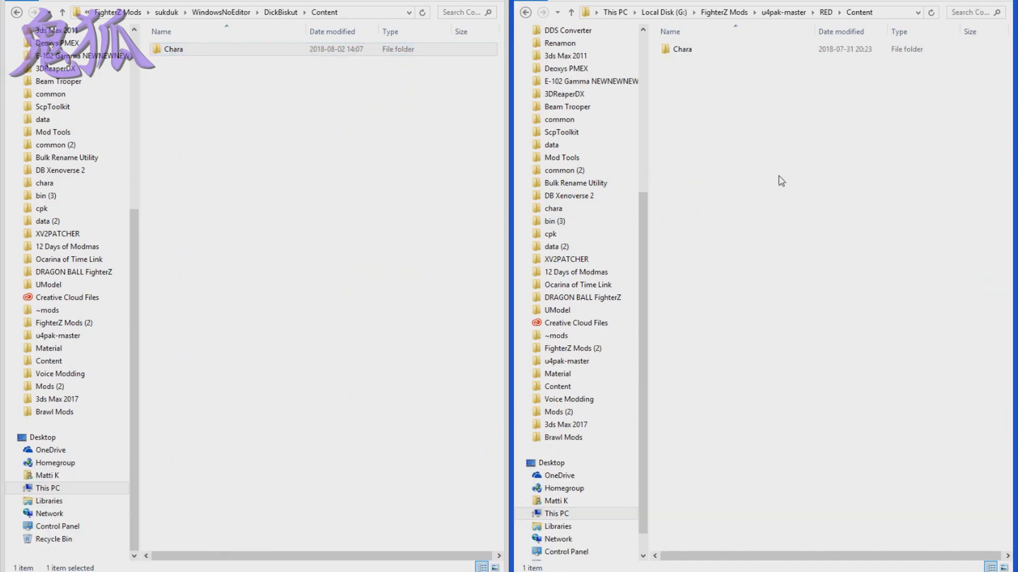
{"action": "key", "text": "ctrl+v"}
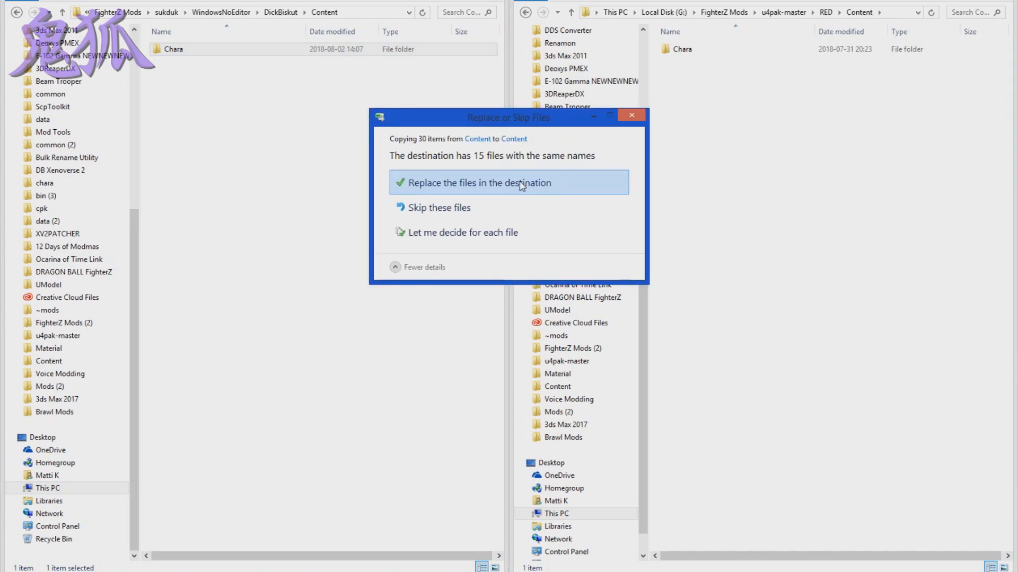
{"action": "left_click", "coordinate": [522, 184]}
- Open the Mesh folder under Chara, GKS, Costume01 in the RED Content folder
{"action": "double_click", "coordinate": [708, 53]}
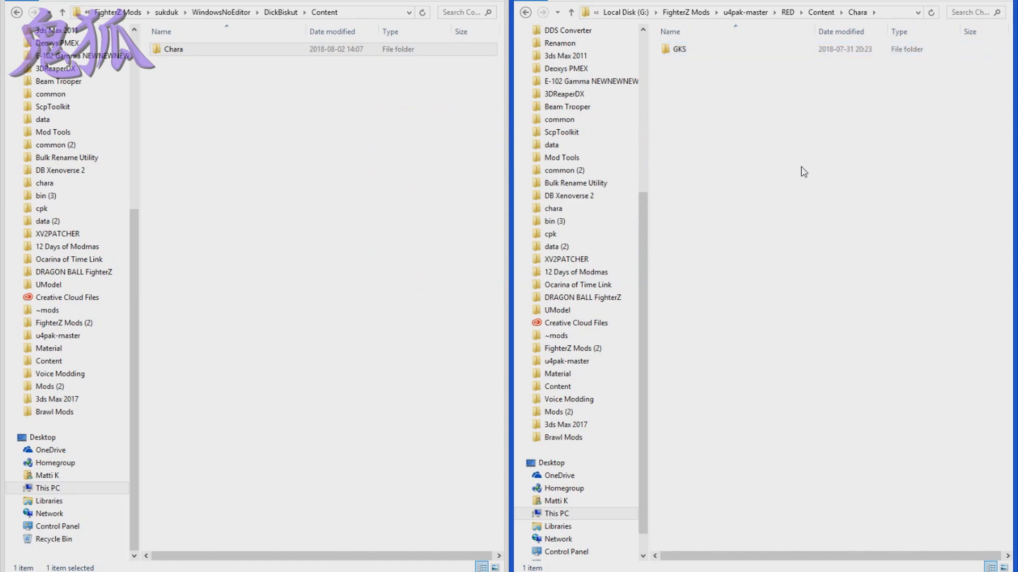
{"action": "double_click", "coordinate": [706, 54]}
{"action": "double_click", "coordinate": [706, 53]}
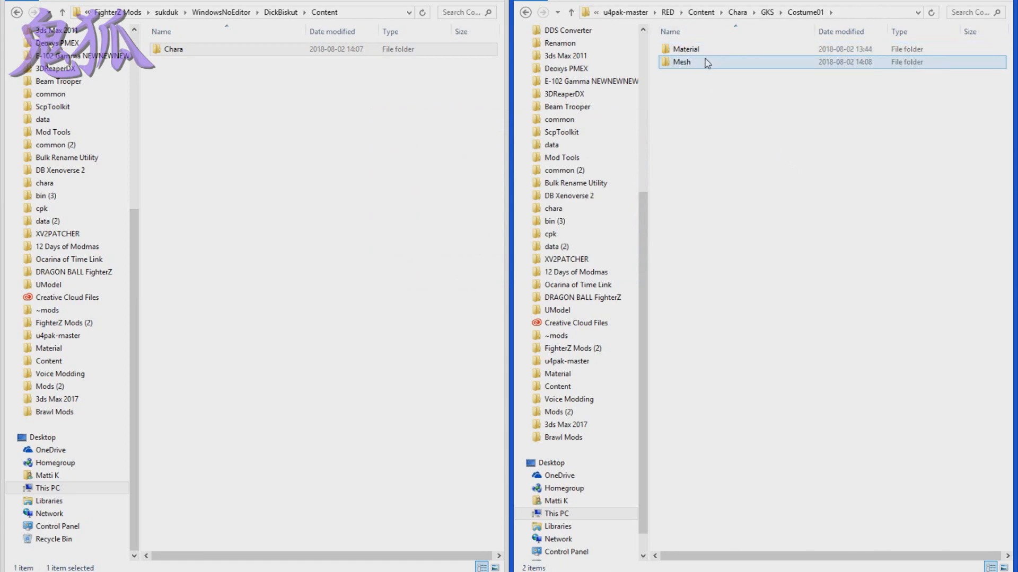
{"action": "double_click", "coordinate": [706, 64]}
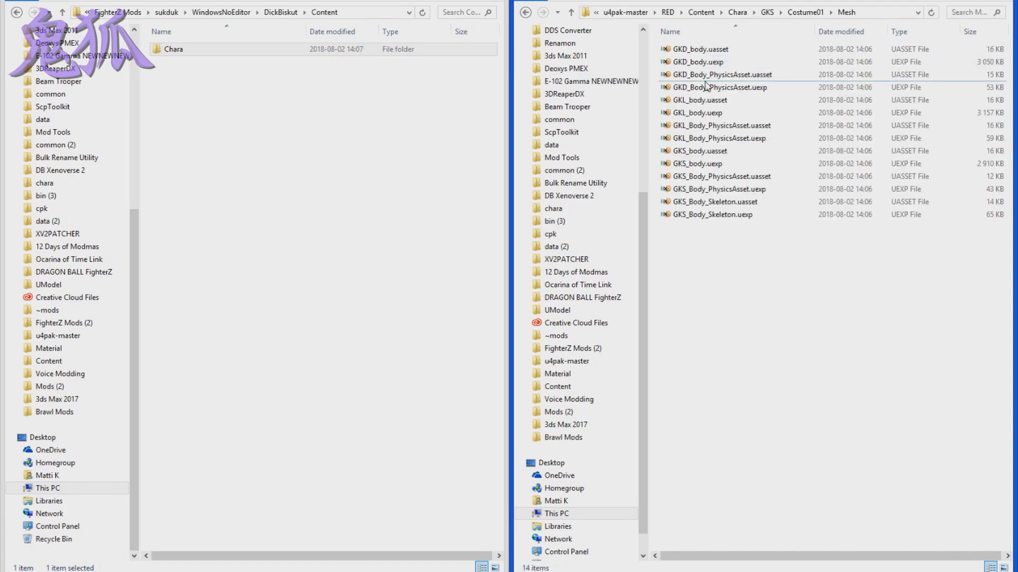
- Delete all the PhysicsAsset and Skeleton files from the Mesh folder, keeping the GKD, GKL and GKS body files
{"action": "left_click_drag", "start_coordinate": [770, 301], "coordinate": [709, 177]}
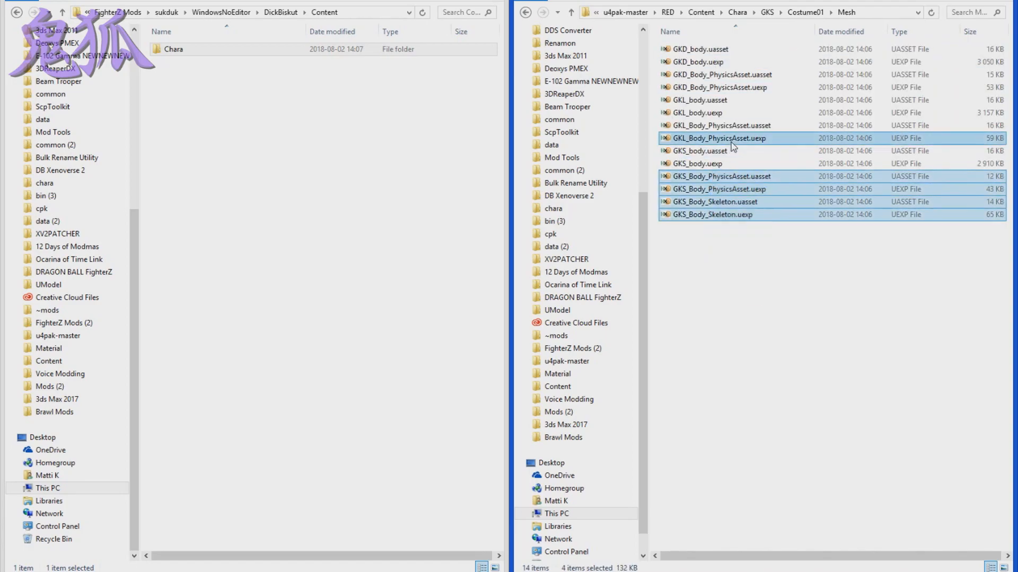
{"action": "left_click", "coordinate": [738, 138], "text": "ctrl"}
{"action": "left_click", "coordinate": [737, 126], "text": "ctrl"}
{"action": "left_click", "coordinate": [740, 87], "text": "ctrl"}
{"action": "left_click", "coordinate": [739, 74], "text": "ctrl"}
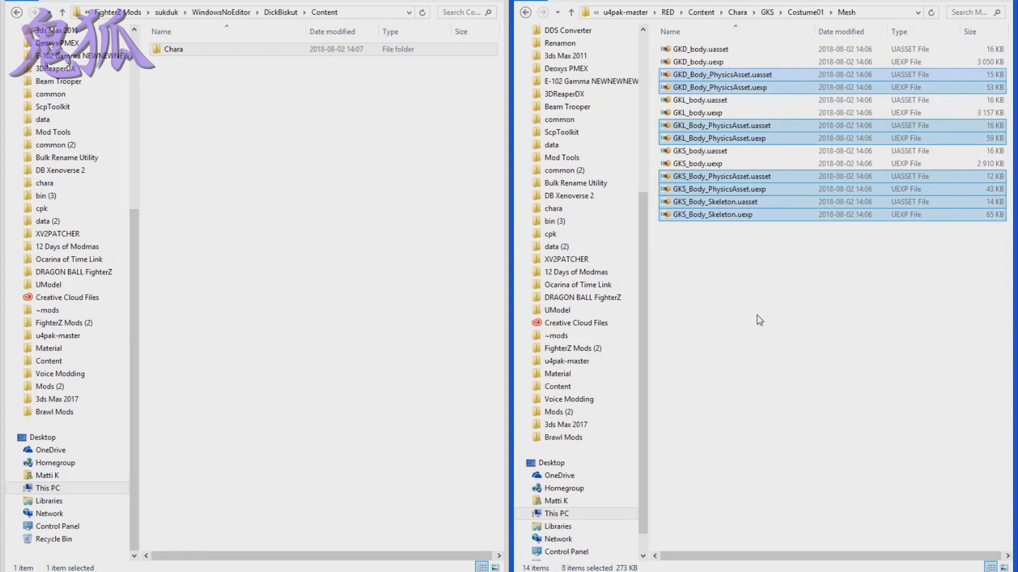
{"action": "key", "text": "Delete"}
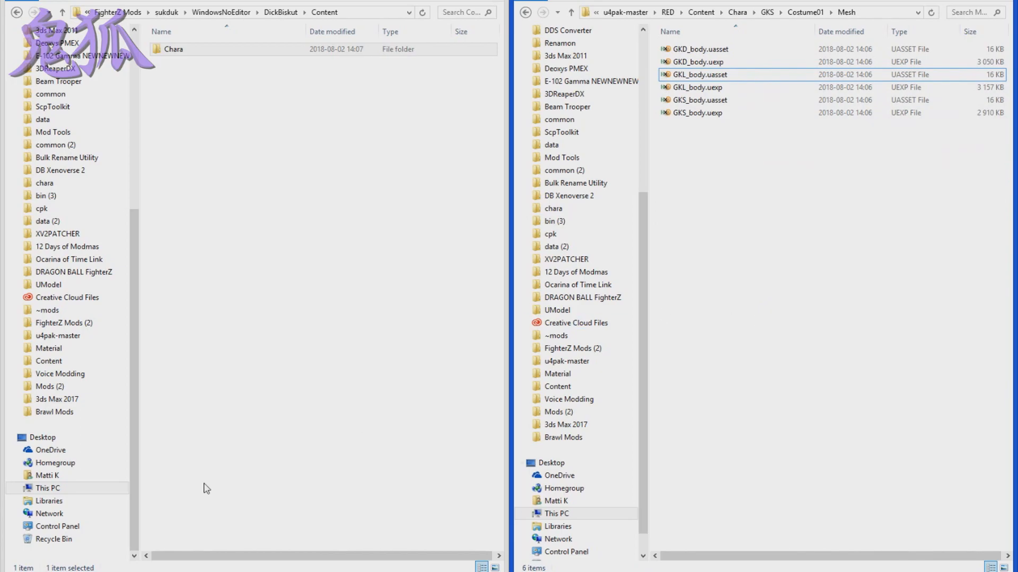
- Bring the ~mods and u4pak-master windows forward side by side and run Repack.bat in u4pak-master
{"action": "left_click", "coordinate": [125, 571]}
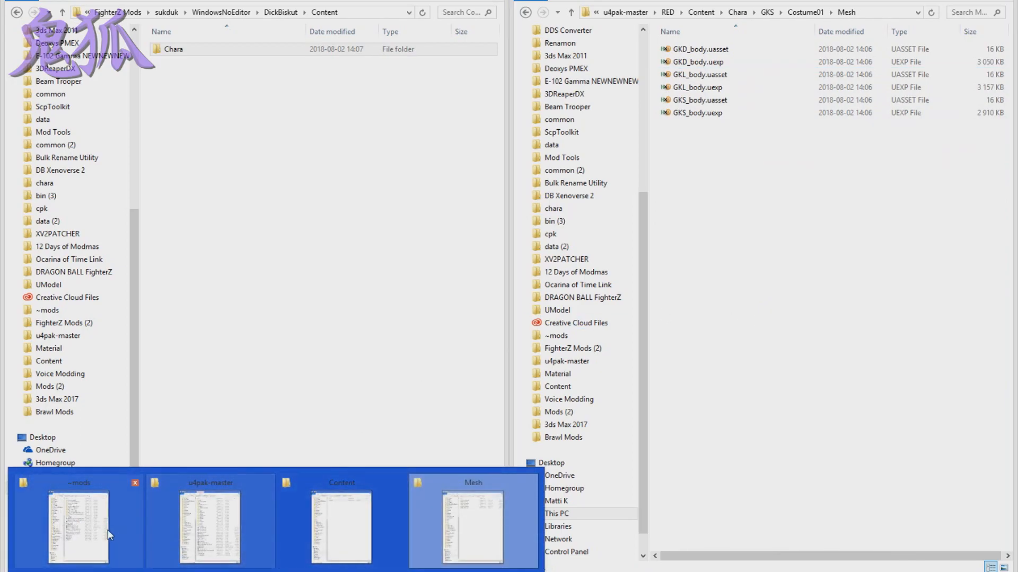
{"action": "left_click", "coordinate": [113, 537]}
{"action": "left_click", "coordinate": [125, 571]}
{"action": "left_click", "coordinate": [245, 535]}
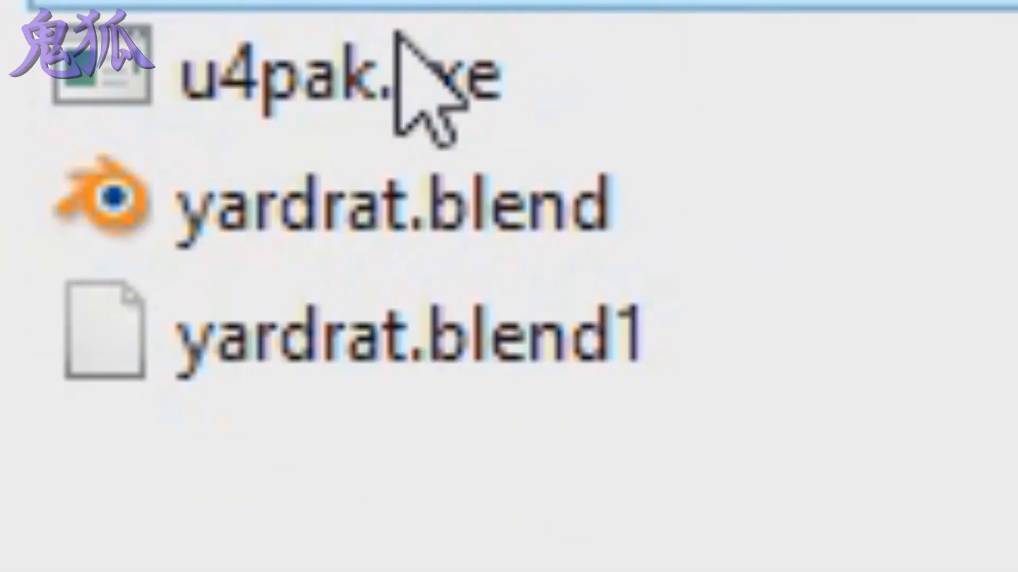
{"action": "left_click", "coordinate": [182, 483]}
{"action": "left_click", "coordinate": [366, 90]}
{"action": "key", "text": "Escape"}
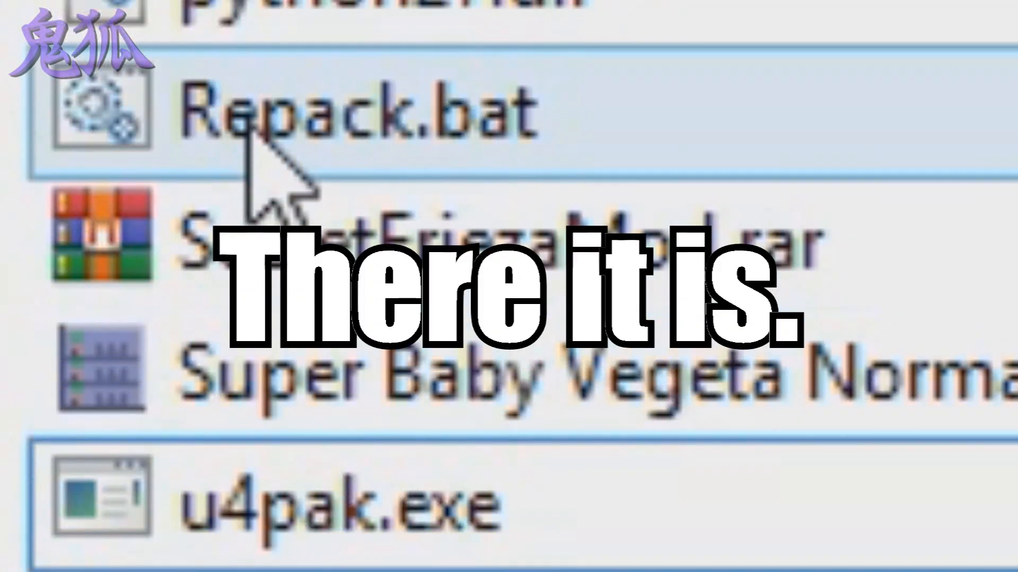
{"action": "left_click", "coordinate": [246, 128]}
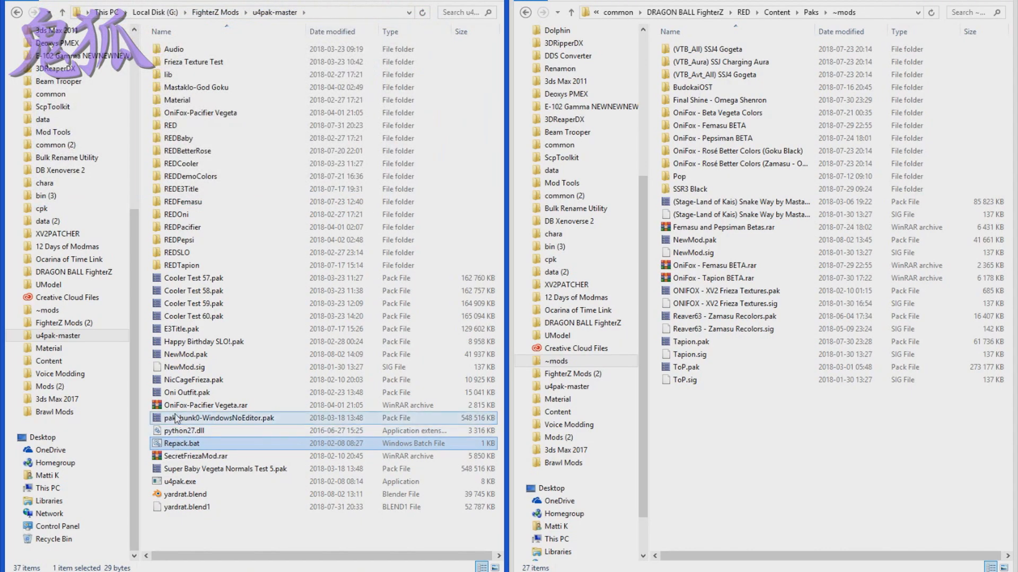
- Copy the repacked NewMod.pak from u4pak-master into the ~mods folder, replacing the existing file
{"action": "left_click", "coordinate": [179, 358]}
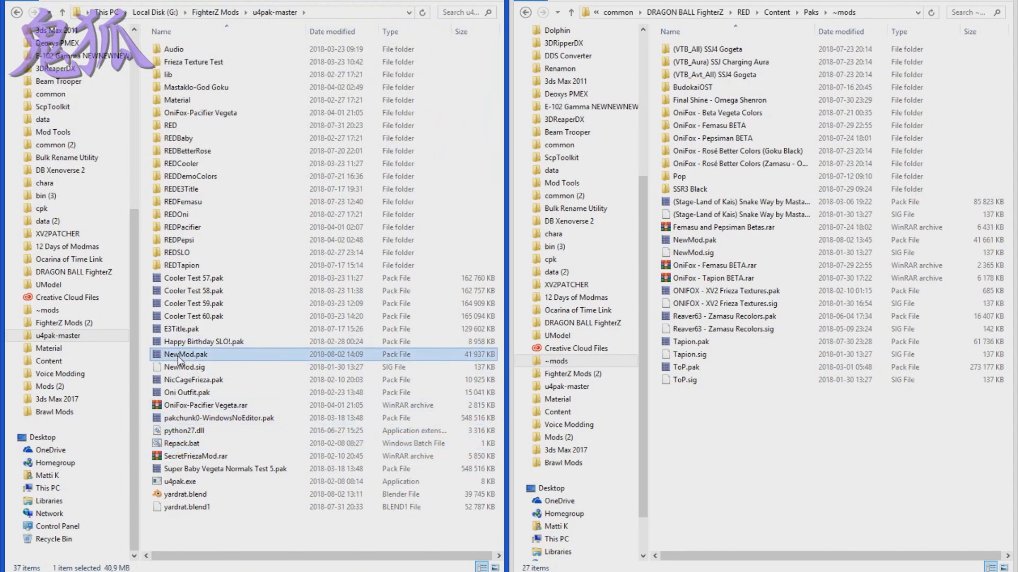
{"action": "left_click", "coordinate": [818, 471]}
{"action": "left_click", "coordinate": [209, 358]}
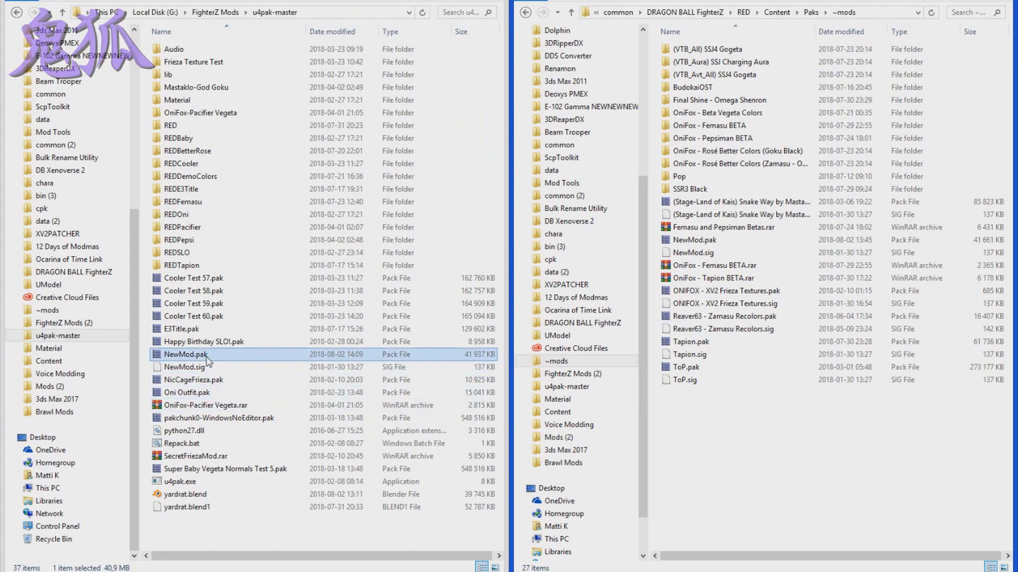
{"action": "left_click", "coordinate": [186, 368]}
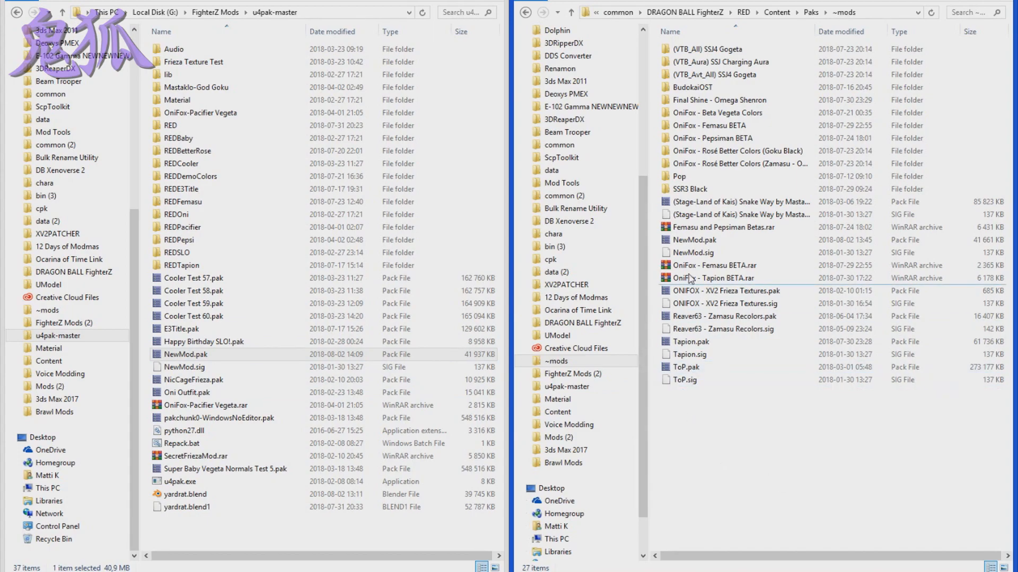
{"action": "key", "text": "ctrl+v"}
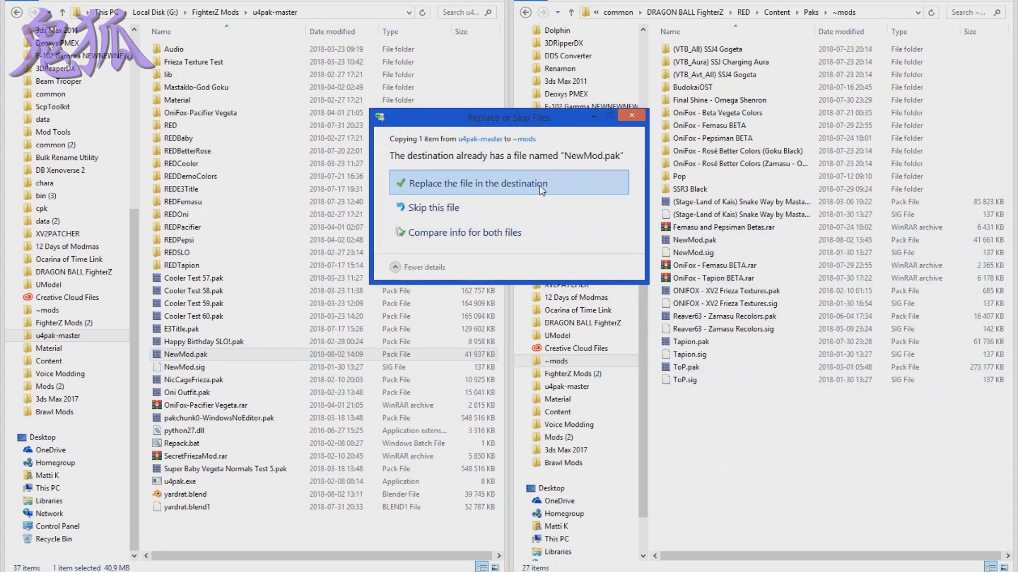
{"action": "left_click", "coordinate": [509, 183]}
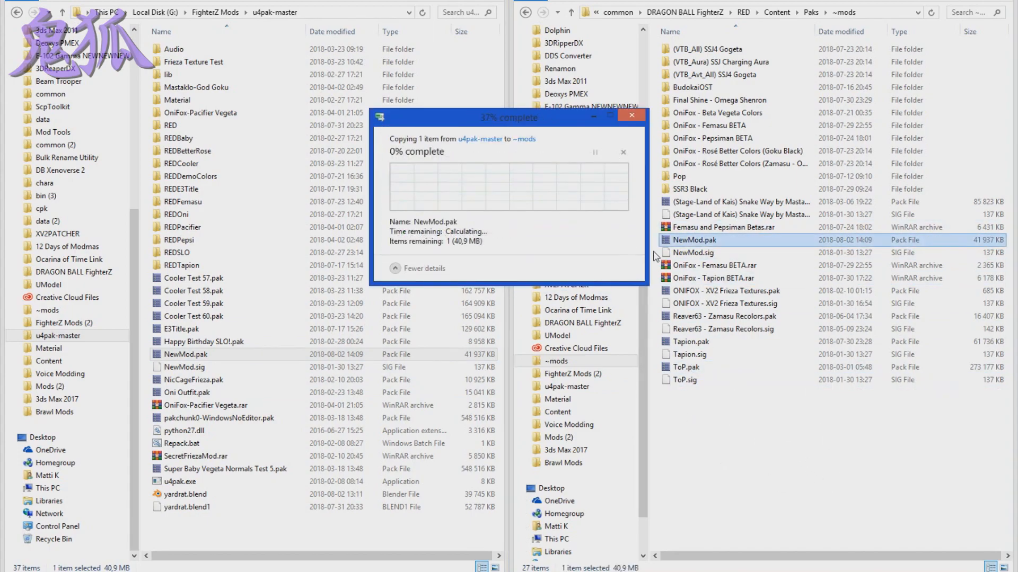
- Rename the NewMod .pak and .sig files in the ~mods folder together as kuk
{"action": "left_click", "coordinate": [694, 253], "text": "ctrl"}
{"action": "right_click", "coordinate": [691, 252]}
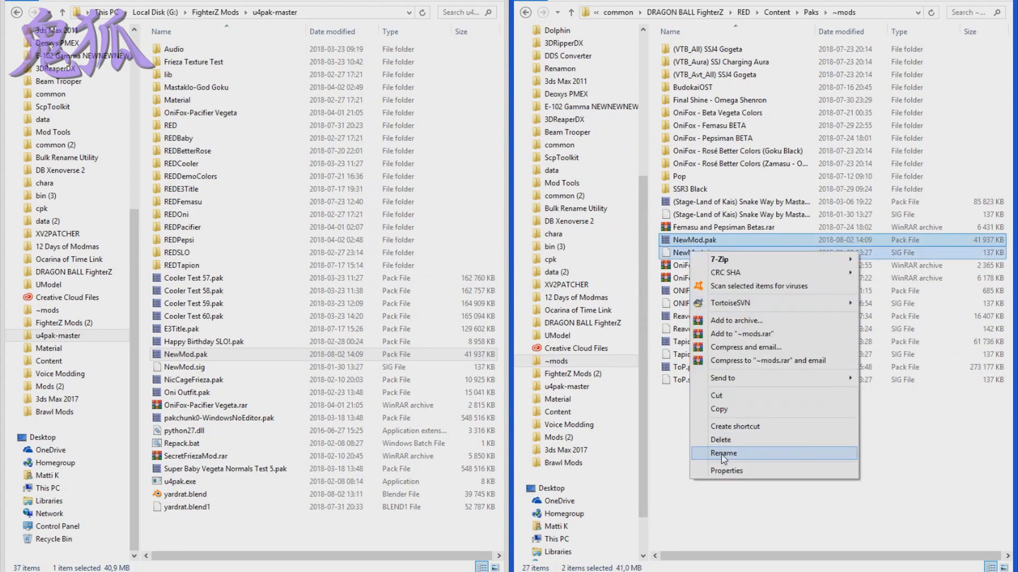
{"action": "left_click", "coordinate": [717, 454]}
{"action": "type", "text": "kuk"}
{"action": "key", "text": "Return"}
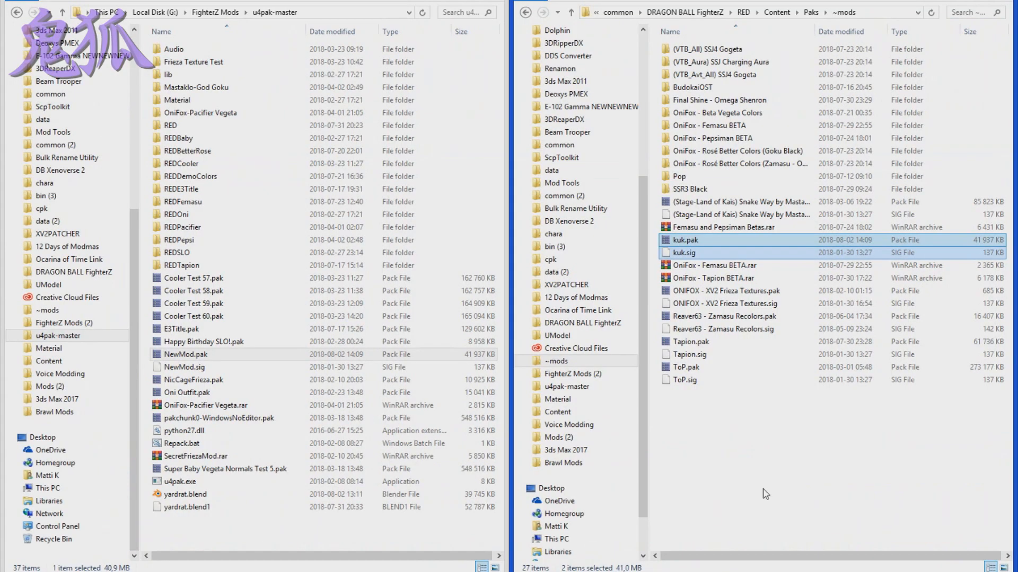
{"action": "left_click", "coordinate": [776, 489]}
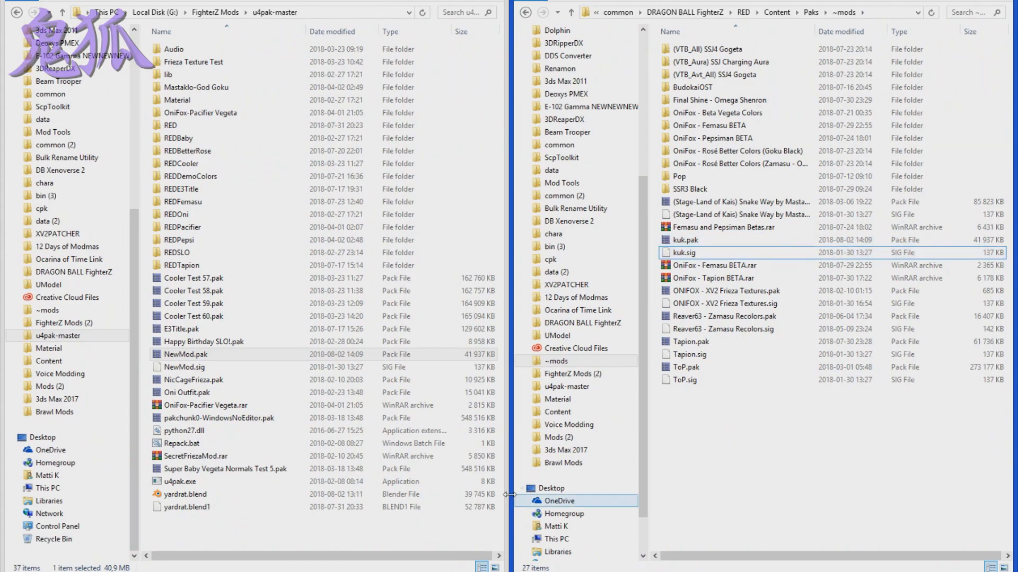
- Launch DRAGON BALL FighterZ from Steam and enter Practice mode from the lobby
{"action": "right_click", "coordinate": [86, 571]}
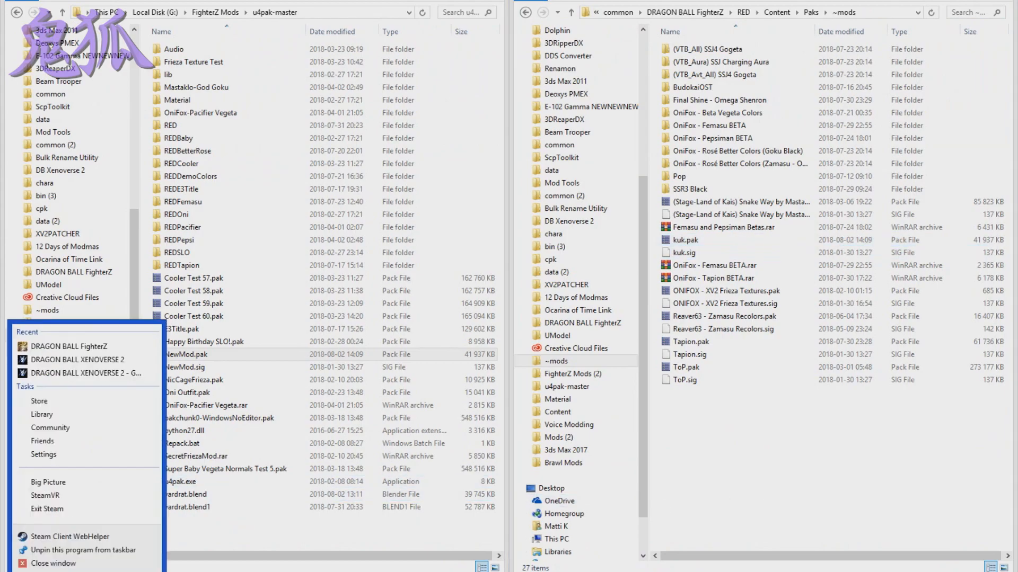
{"action": "left_click", "coordinate": [69, 342]}
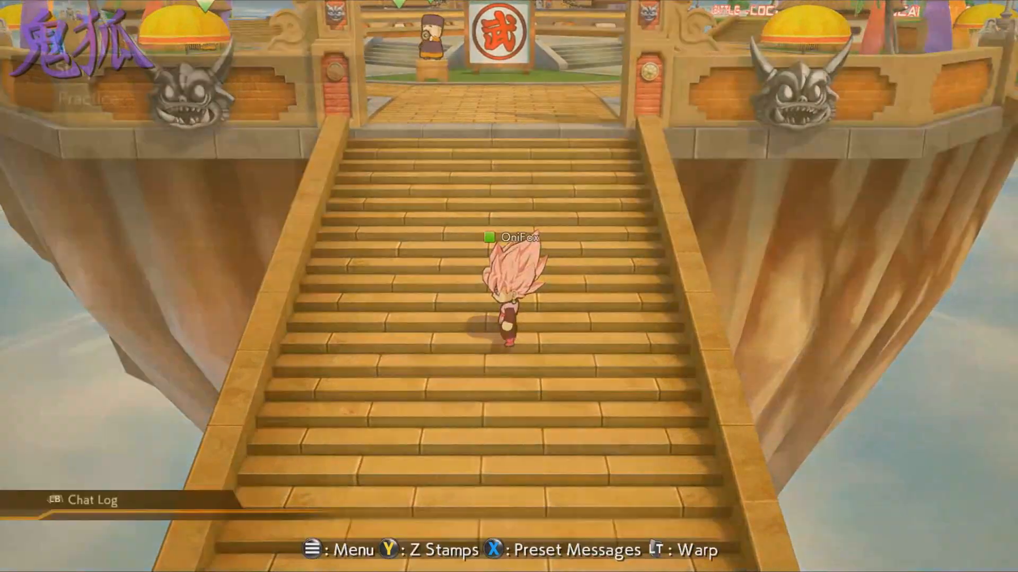
{"action": "key", "text": "Escape"}
{"action": "key", "text": "Down"}
{"action": "key", "text": "Down"}
{"action": "key", "text": "Up"}
{"action": "key", "text": "Down"}
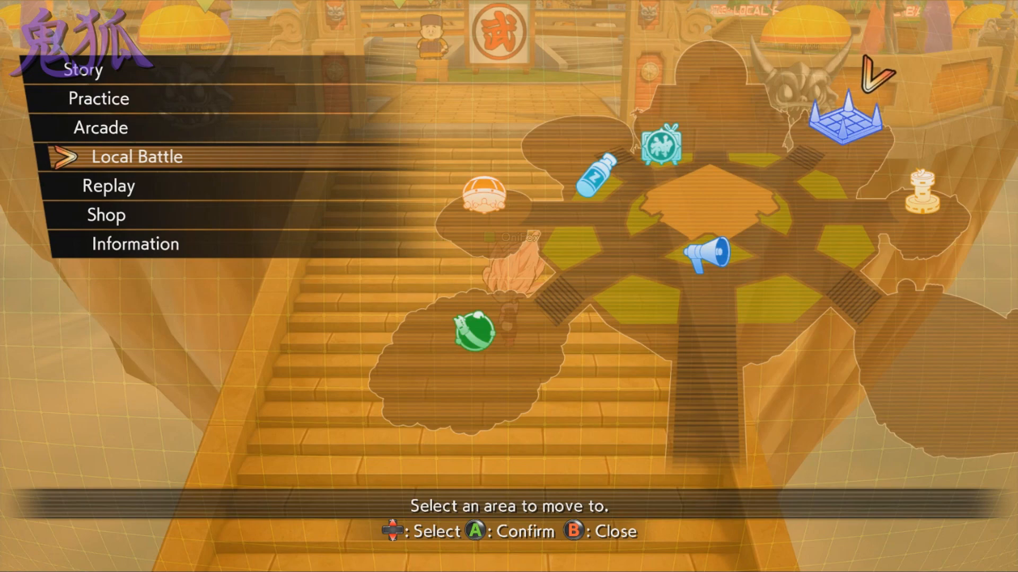
{"action": "key", "text": "Return"}
{"action": "key", "text": "Return"}
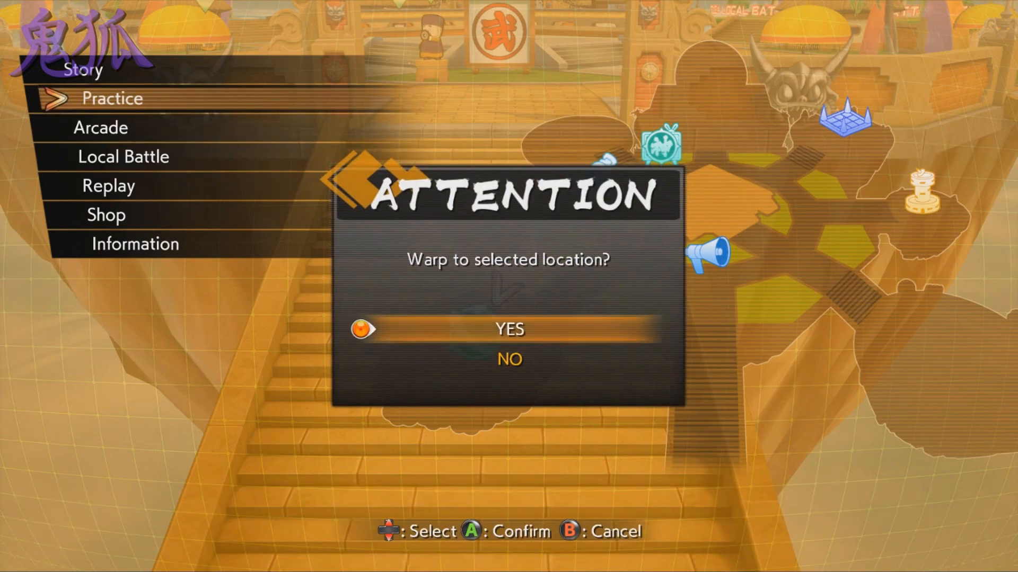
{"action": "key", "text": "Return"}
{"action": "key", "text": "Return"}
{"action": "key", "text": "Return"}
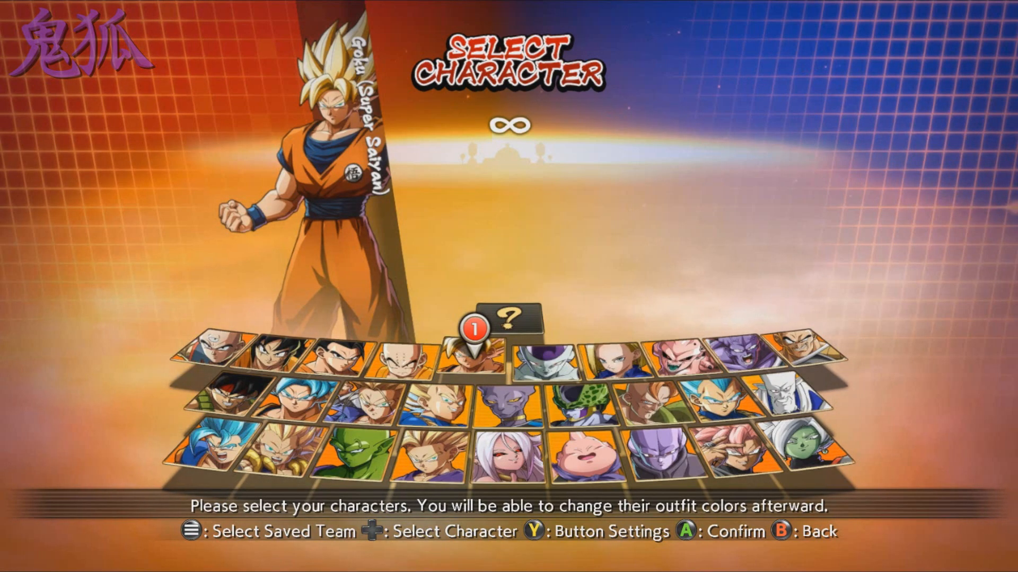
- Choose Goku (Super Saiyan) and Trunks as the first two fighters of the player's team
{"action": "key", "text": "Return"}
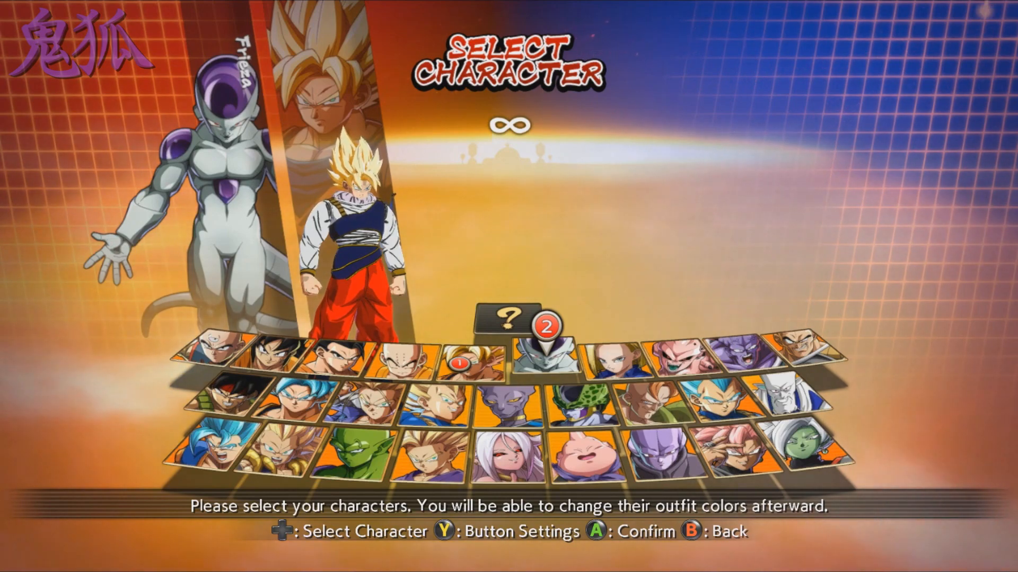
{"action": "key", "text": "Left"}
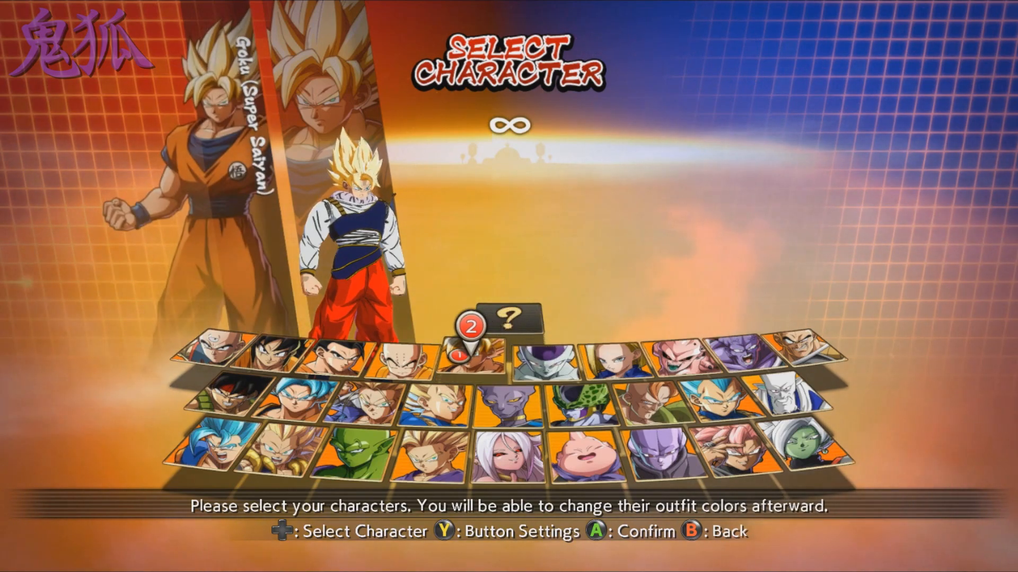
{"action": "key", "text": "Down"}
{"action": "key", "text": "Left"}
{"action": "key", "text": "Up"}
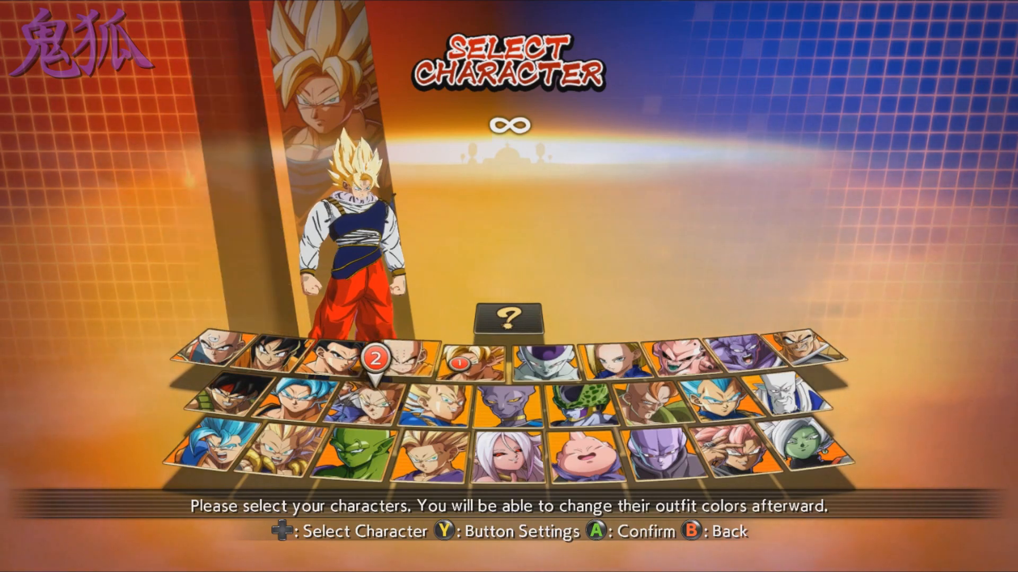
{"action": "key", "text": "Down"}
{"action": "key", "text": "Return"}
- Add Zamasu (Fused) as the player's third fighter and accept the team's outfit colors
{"action": "key", "text": "Right"}
{"action": "key", "text": "Right"}
{"action": "key", "text": "Right"}
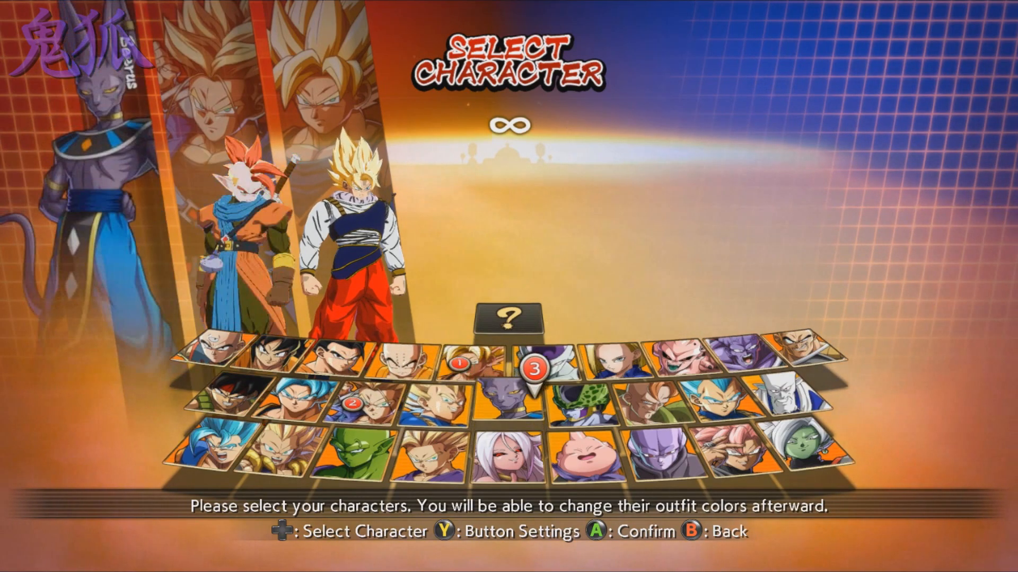
{"action": "key", "text": "Right"}
{"action": "key", "text": "Down"}
{"action": "key", "text": "Right"}
{"action": "key", "text": "Right"}
{"action": "key", "text": "Return"}
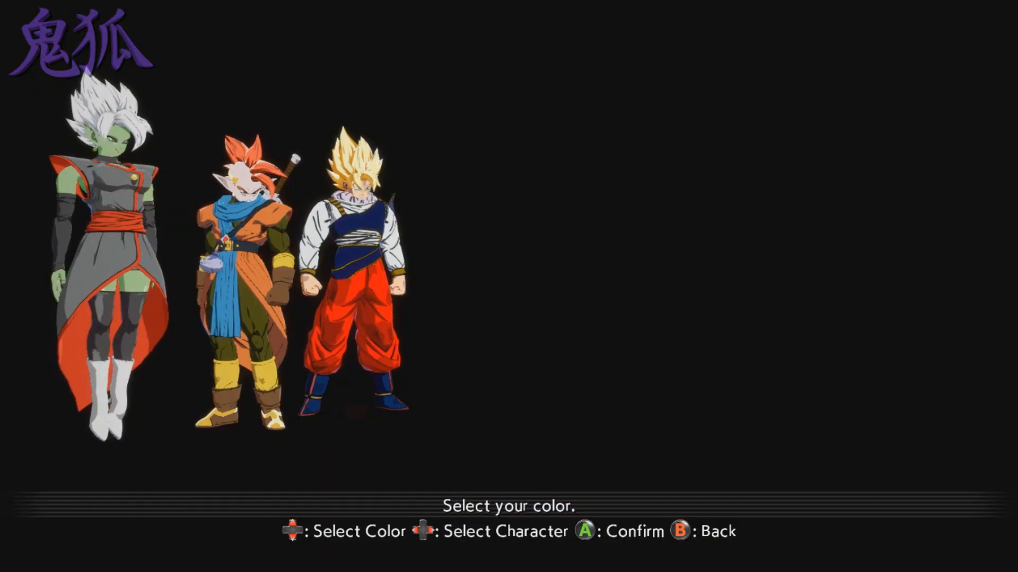
{"action": "key", "text": "Right"}
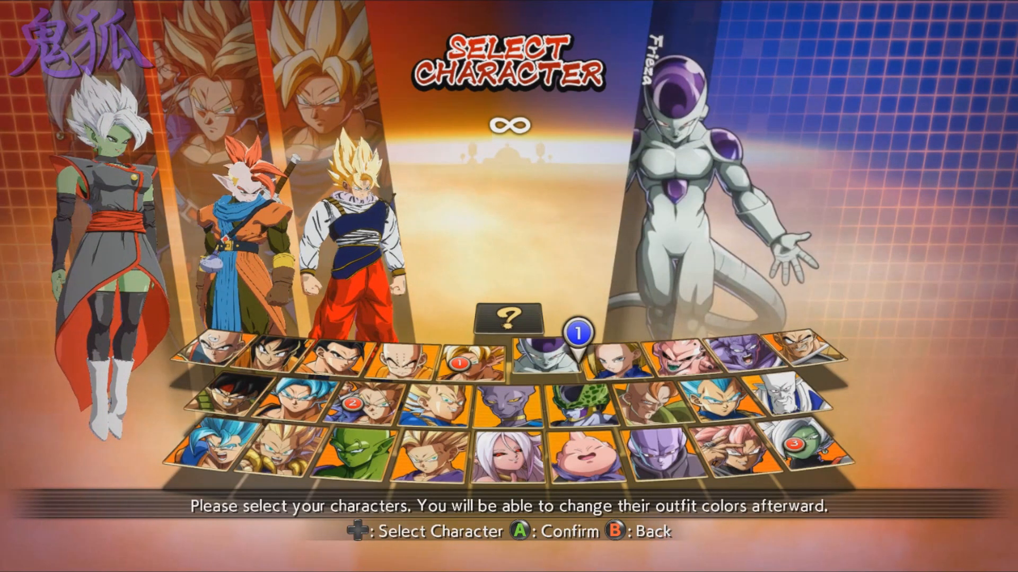
- Choose Hit and Goku Black as the first two fighters of the opposing team
{"action": "key", "text": "Down"}
{"action": "key", "text": "Down"}
{"action": "key", "text": "Return"}
{"action": "key", "text": "Right"}
{"action": "key", "text": "Return"}
- Add the blue-haired Vegito as the third opponent and confirm Color 01 for the opposing team
{"action": "key", "text": "Right"}
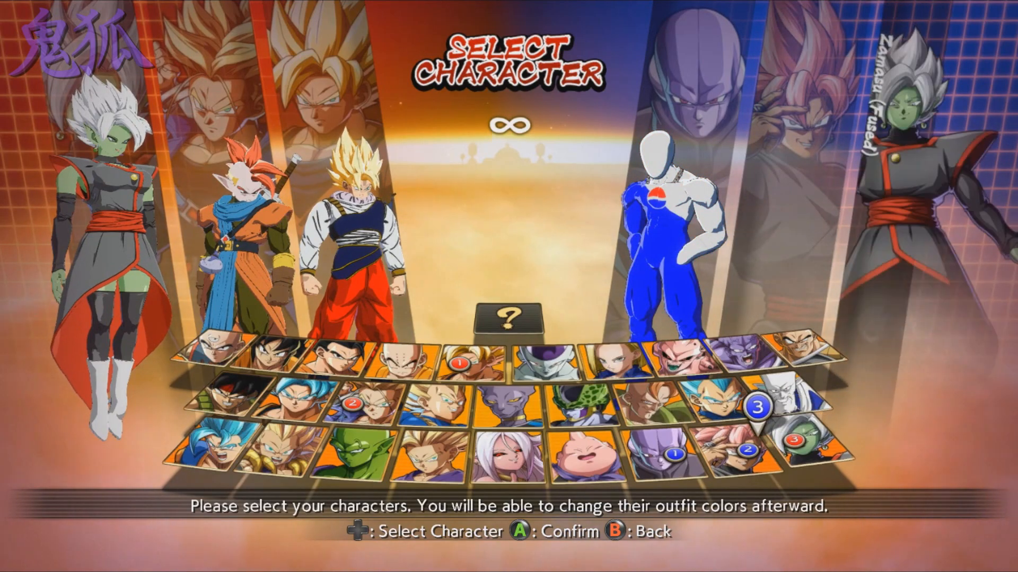
{"action": "key", "text": "Left"}
{"action": "key", "text": "Left"}
{"action": "key", "text": "Left"}
{"action": "key", "text": "Left"}
{"action": "key", "text": "Left"}
{"action": "key", "text": "Left"}
{"action": "key", "text": "Left"}
{"action": "key", "text": "Left"}
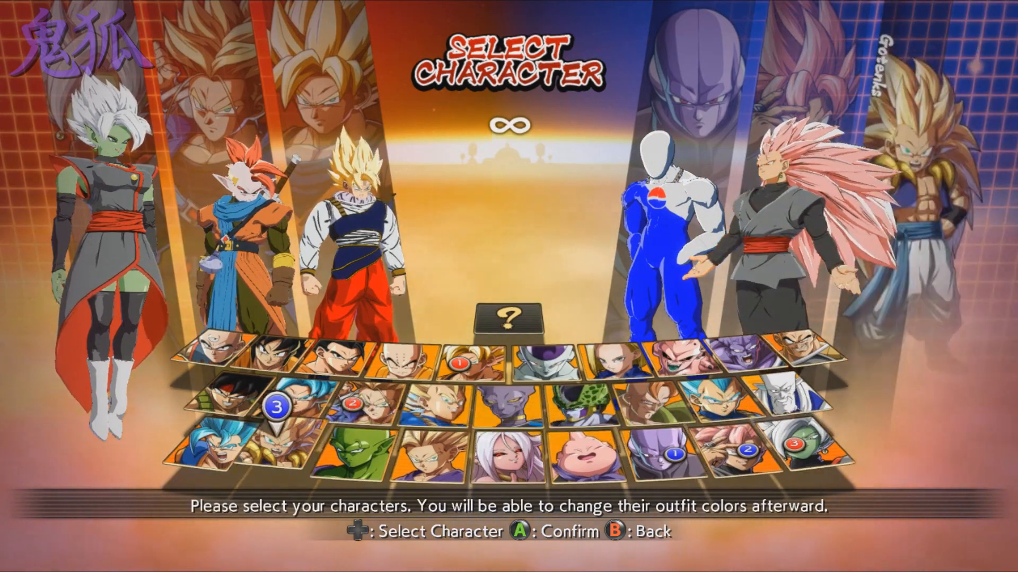
{"action": "key", "text": "Return"}
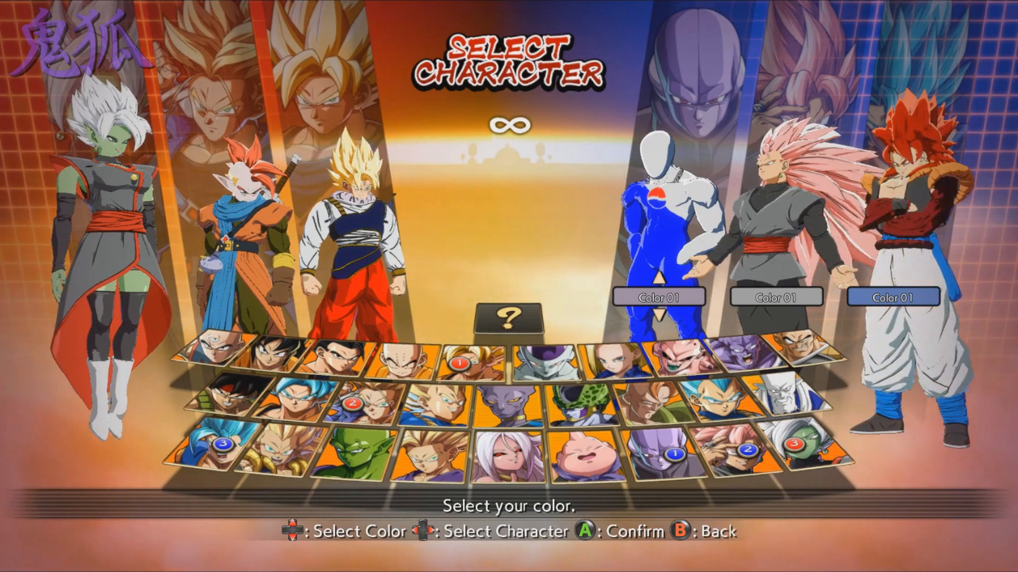
{"action": "key", "text": "Return"}
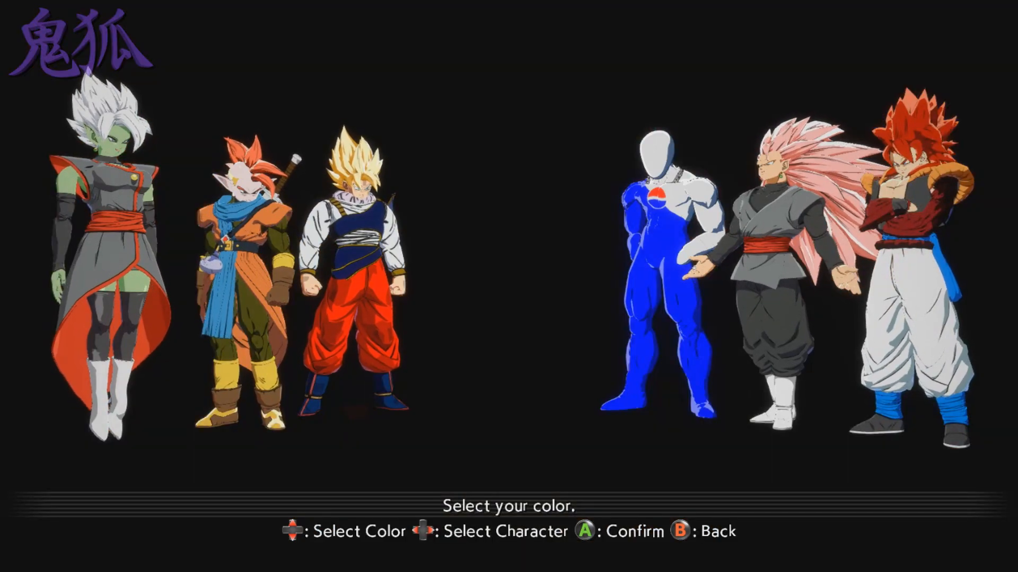